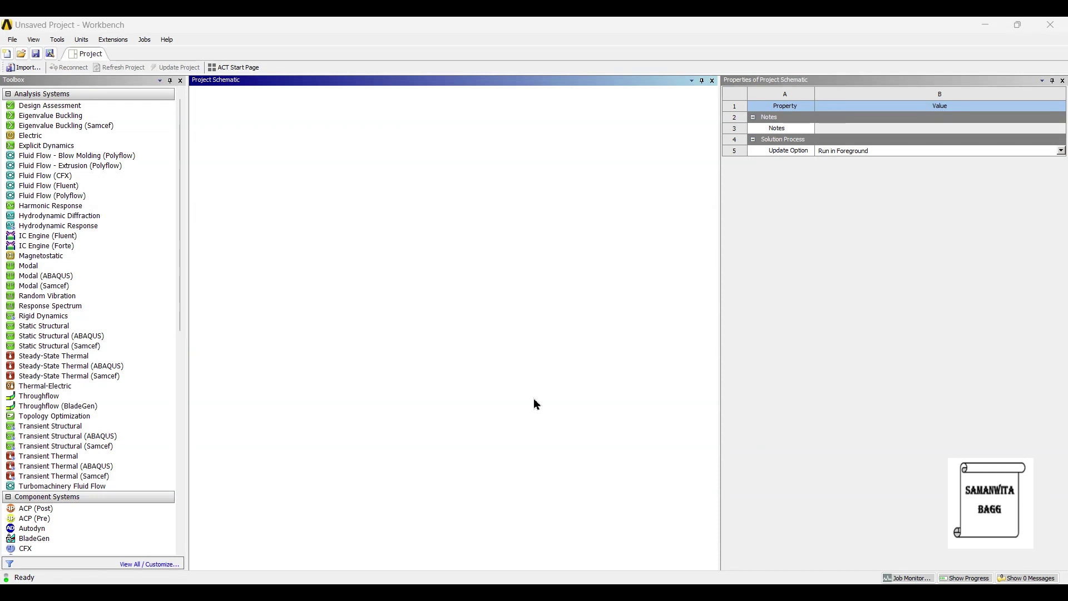
# Add a Static Structural analysis system to the project schematic, keeping its default name.
pyautogui.moveTo(82, 327); pyautogui.dragTo(348, 323)
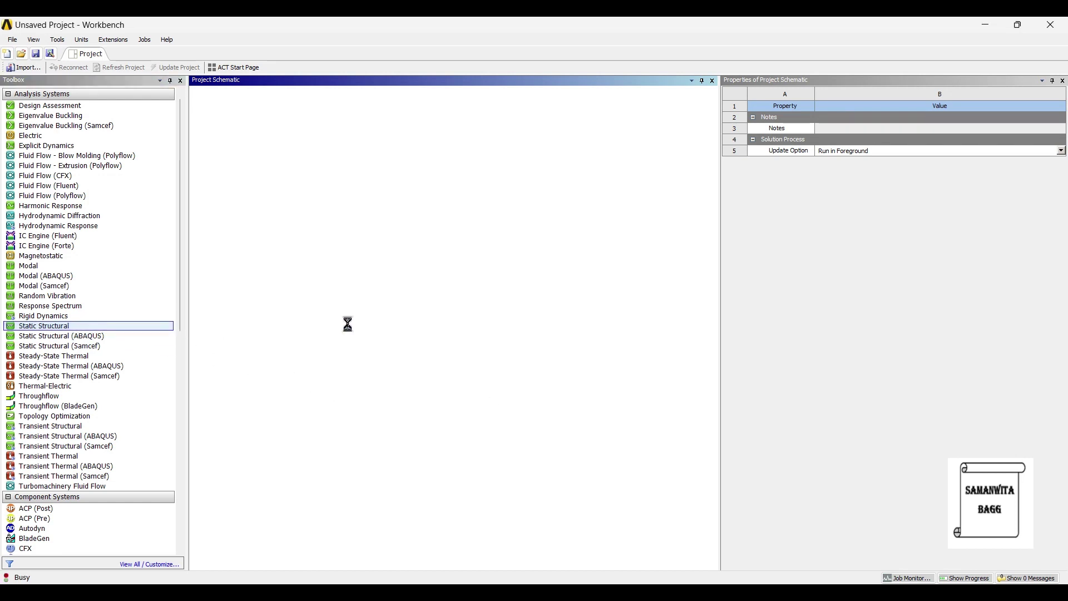
pyautogui.press('Return')
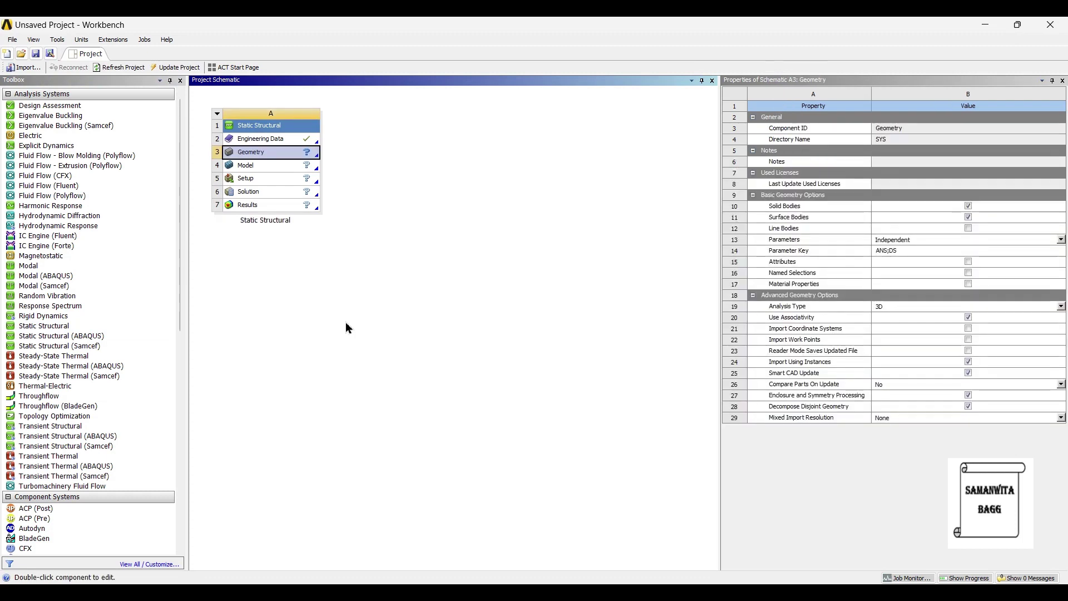
# Add Aluminum Alloy from the General Materials library to the project's engineering data.
pyautogui.doubleClick(276, 139)
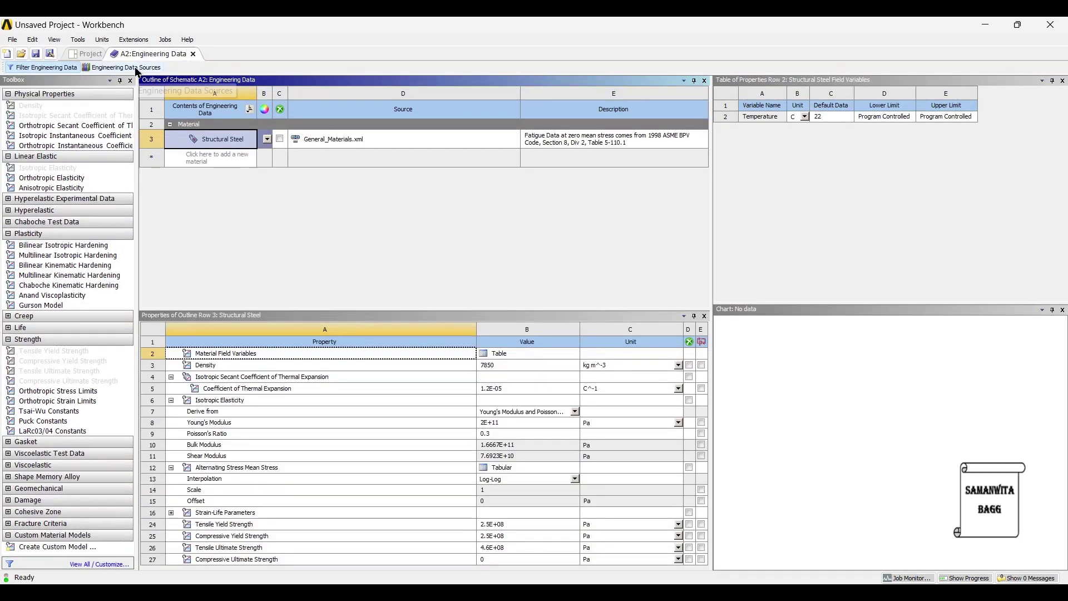
pyautogui.click(137, 69)
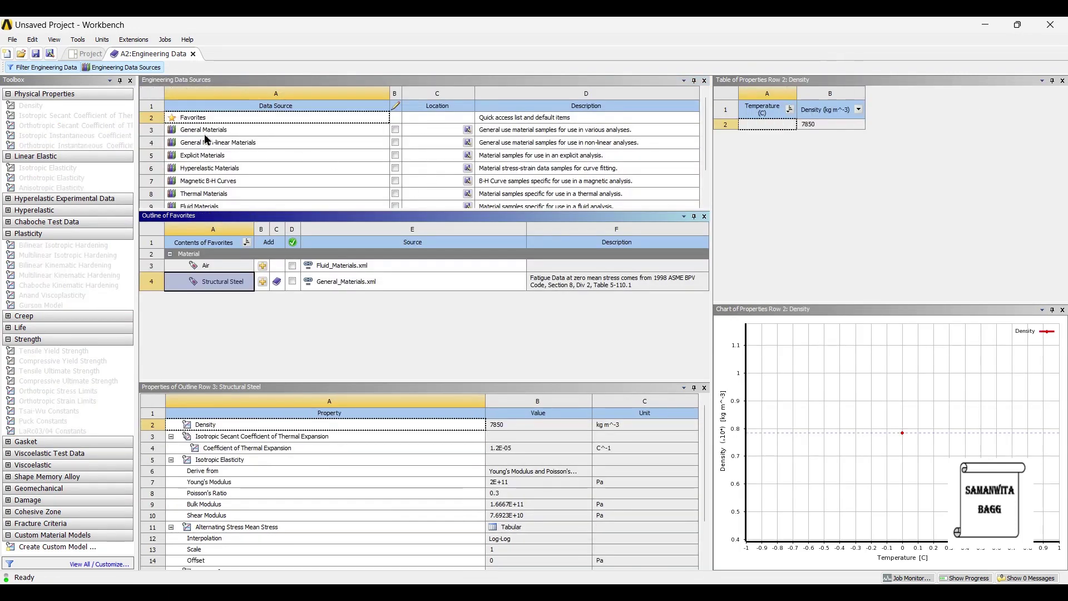
pyautogui.click(208, 131)
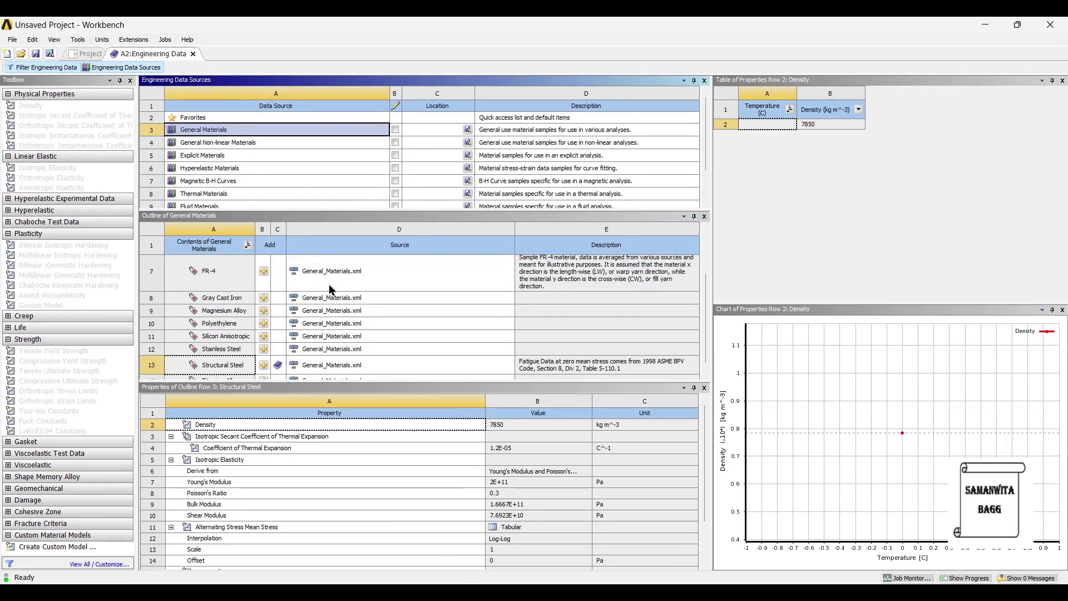
pyautogui.scroll(2, 248, 321)
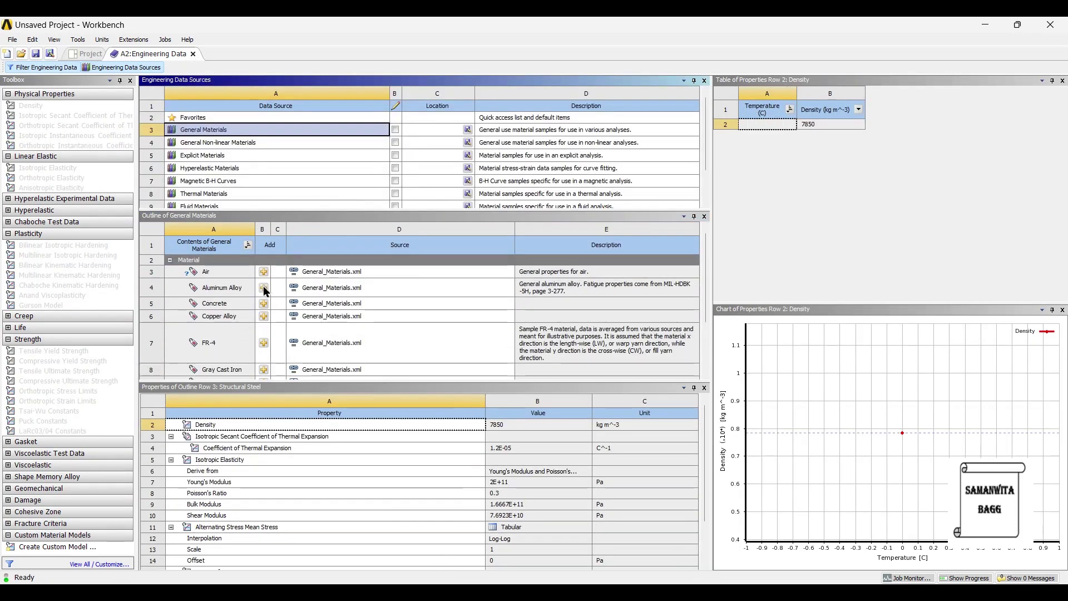
pyautogui.scroll(-2, 399, 301)
pyautogui.scroll(2, 408, 306)
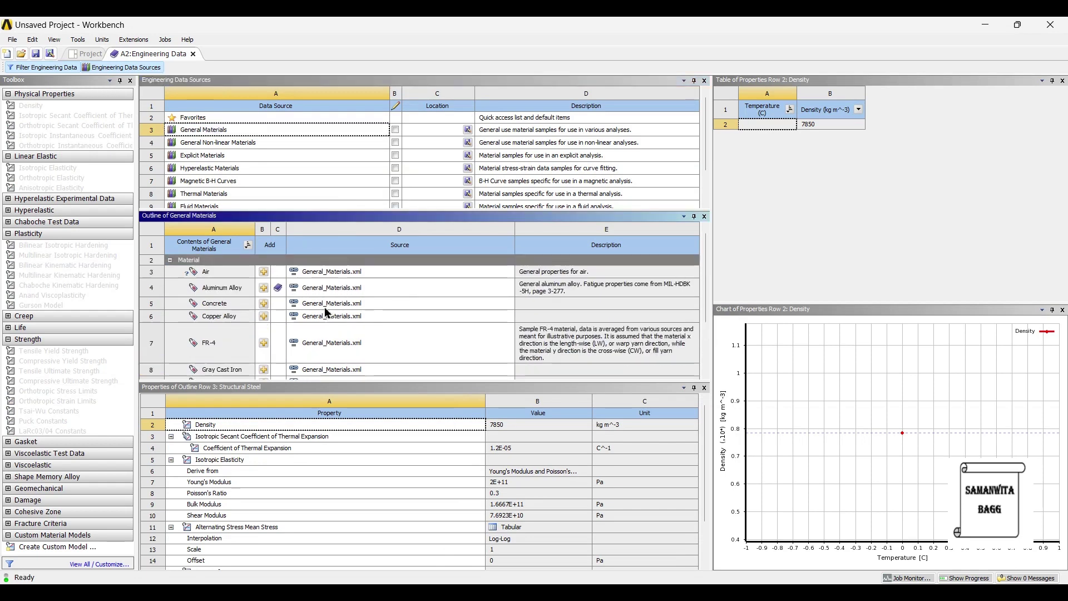
pyautogui.click(87, 56)
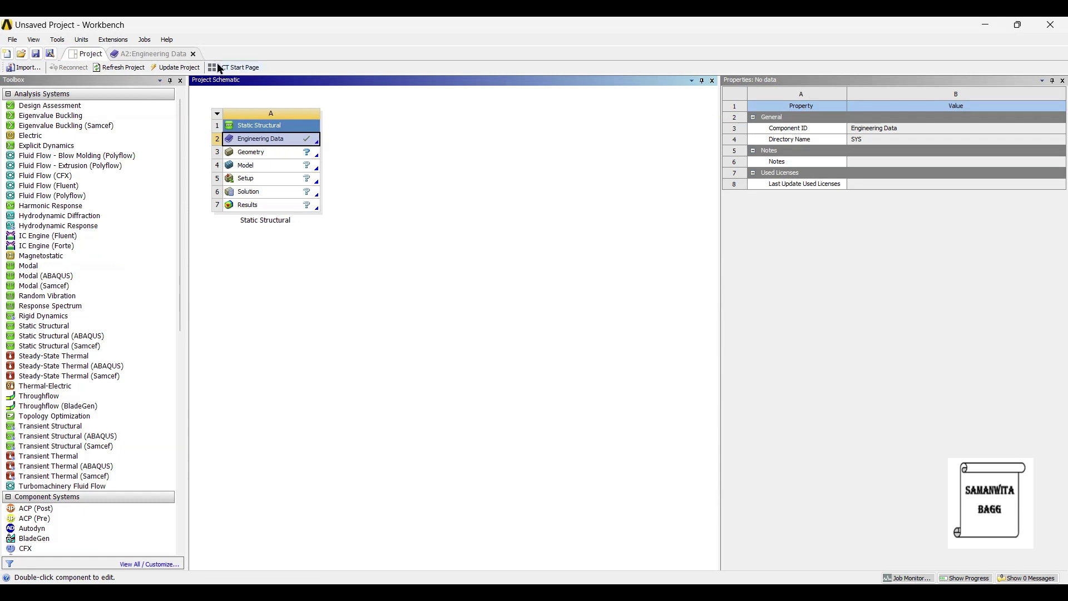
# Update the project, import Piston Assy.step as the geometry, and open the model in Mechanical.
pyautogui.click(194, 54)
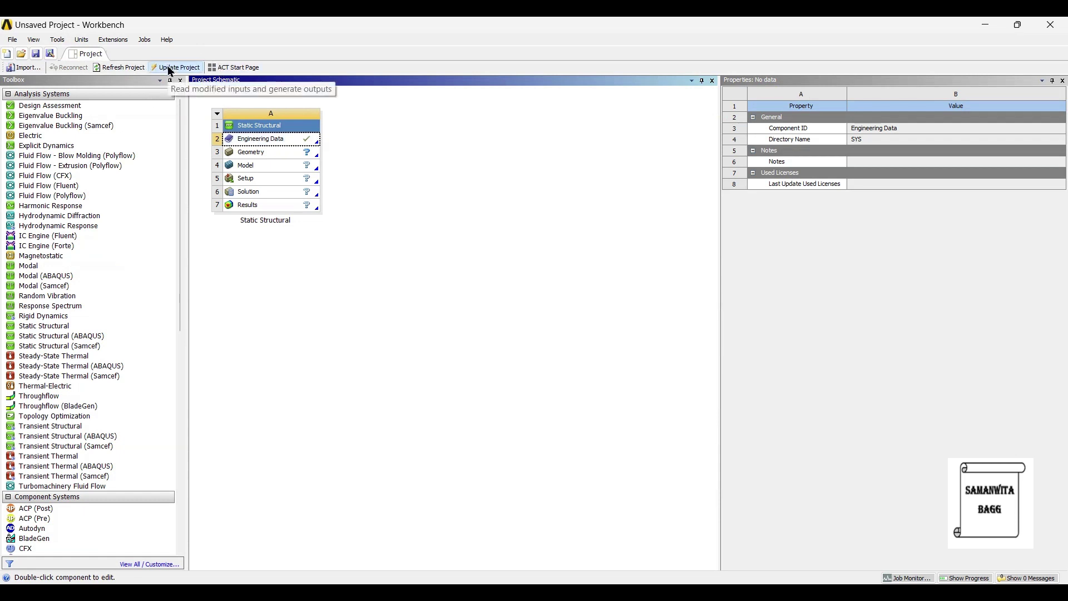
pyautogui.click(170, 68)
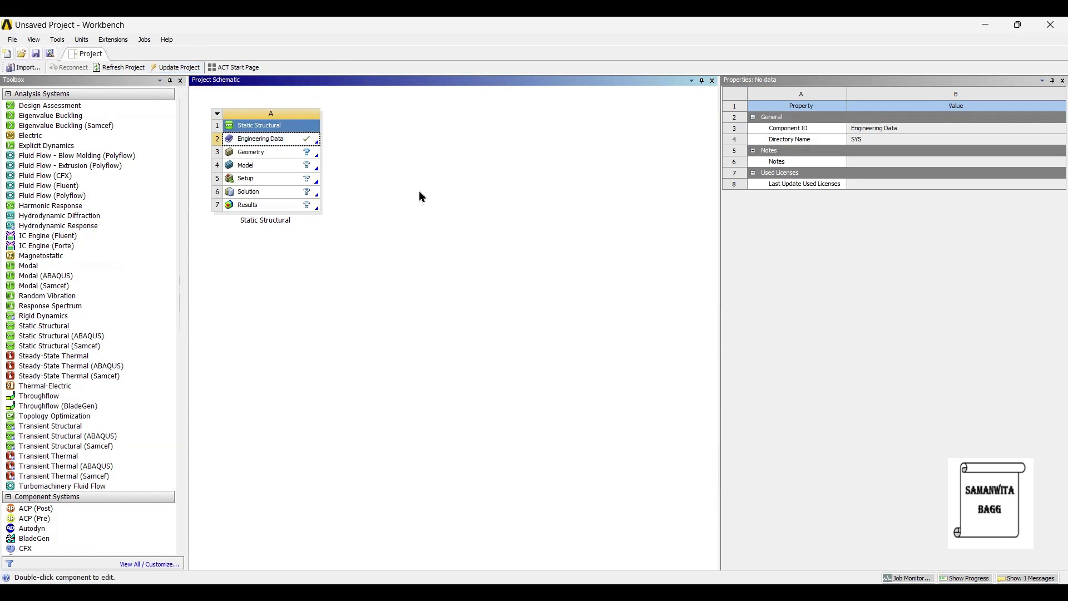
pyautogui.click(281, 160)
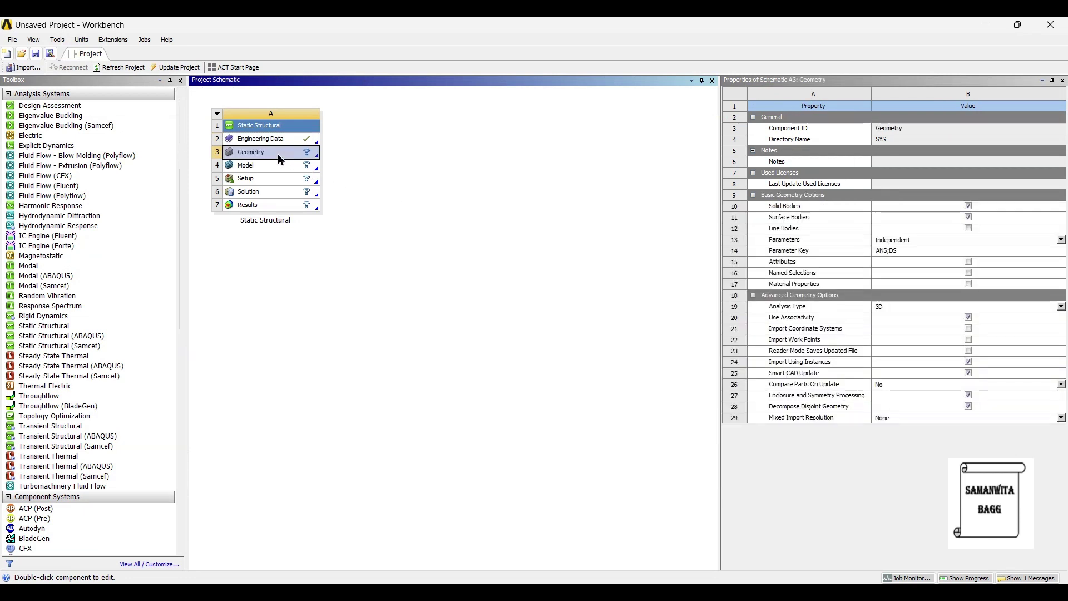
pyautogui.rightClick(279, 156)
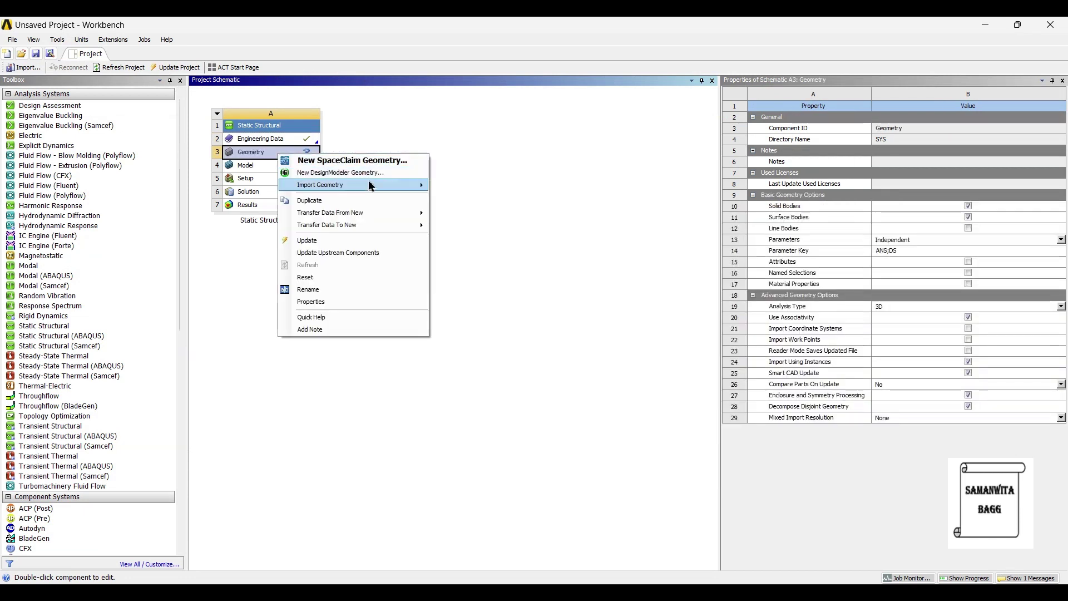
pyautogui.moveTo(370, 185)
pyautogui.click(502, 202)
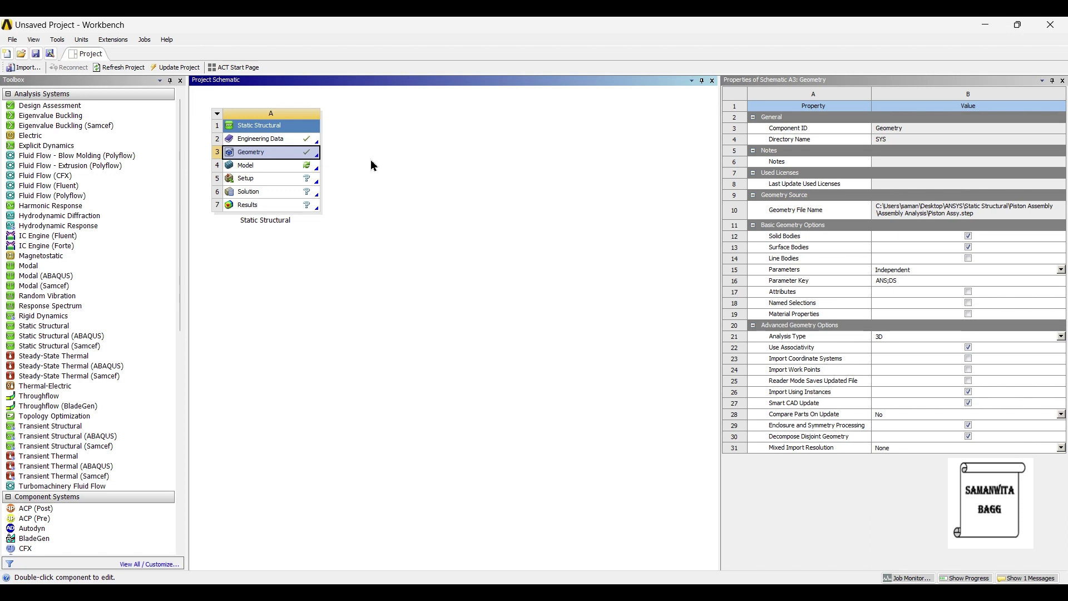
pyautogui.doubleClick(280, 164)
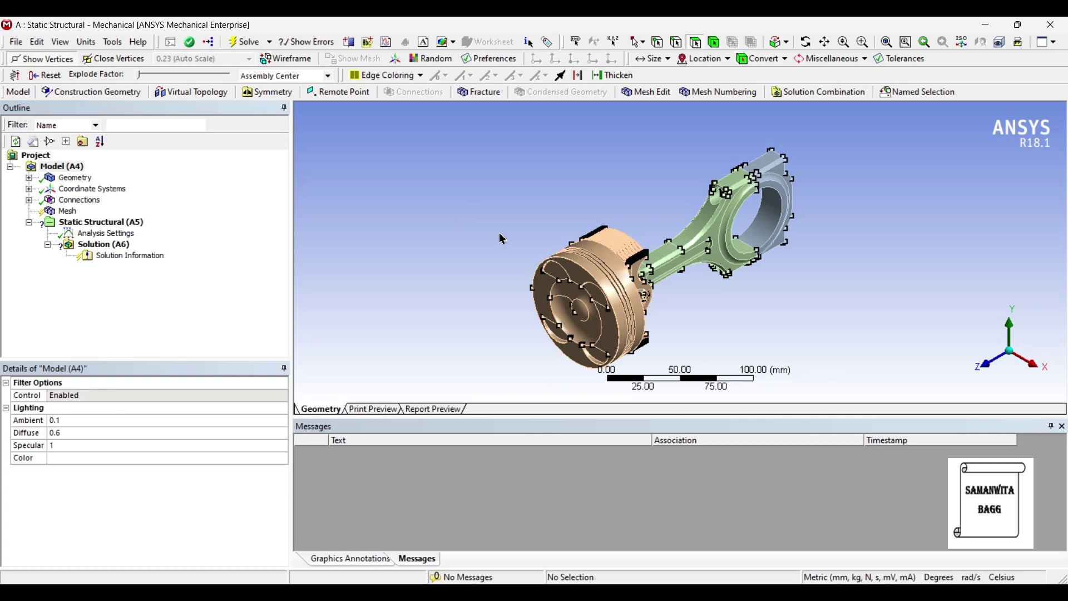
# Suppress the Wrist Pin, Snap Ring 2 and Snap Ring 1 bodies in the geometry tree.
pyautogui.moveTo(502, 239); pyautogui.dragTo(605, 252, button='middle')
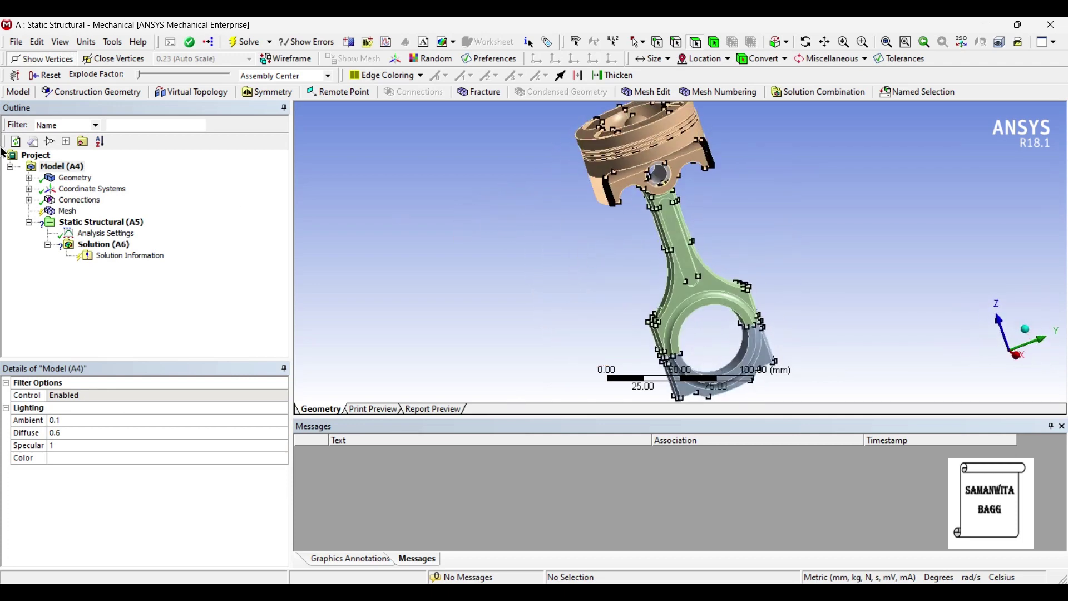
pyautogui.click(29, 179)
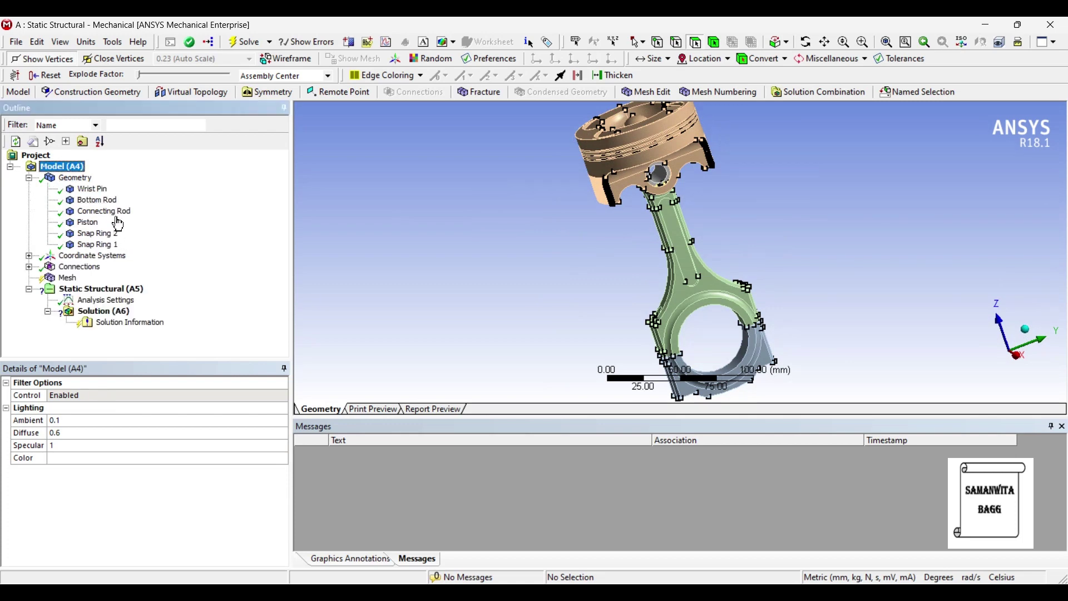
pyautogui.rightClick(105, 191)
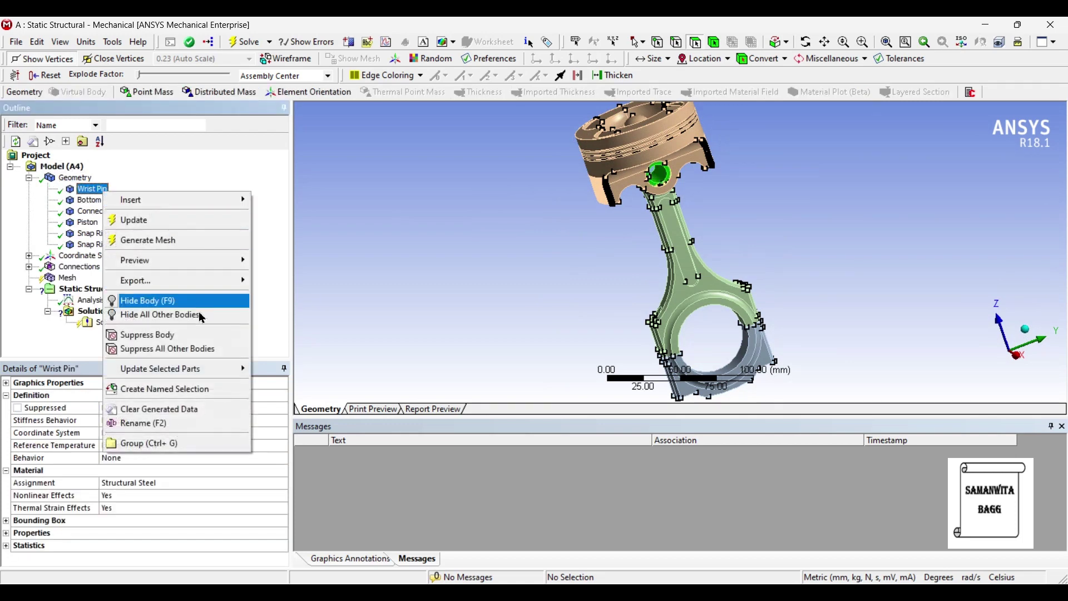
pyautogui.click(180, 336)
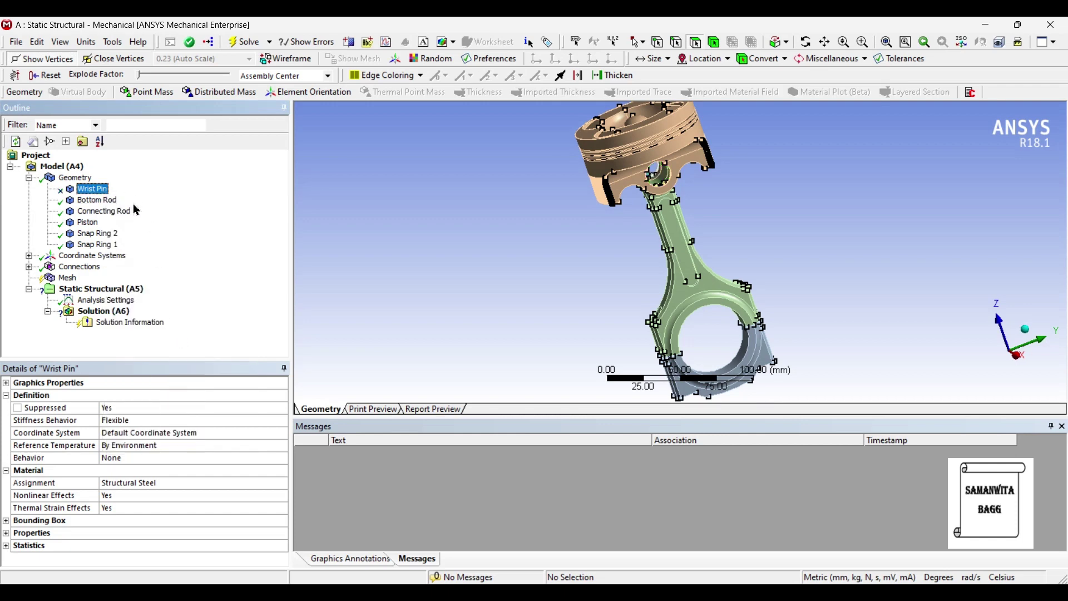
pyautogui.rightClick(115, 238)
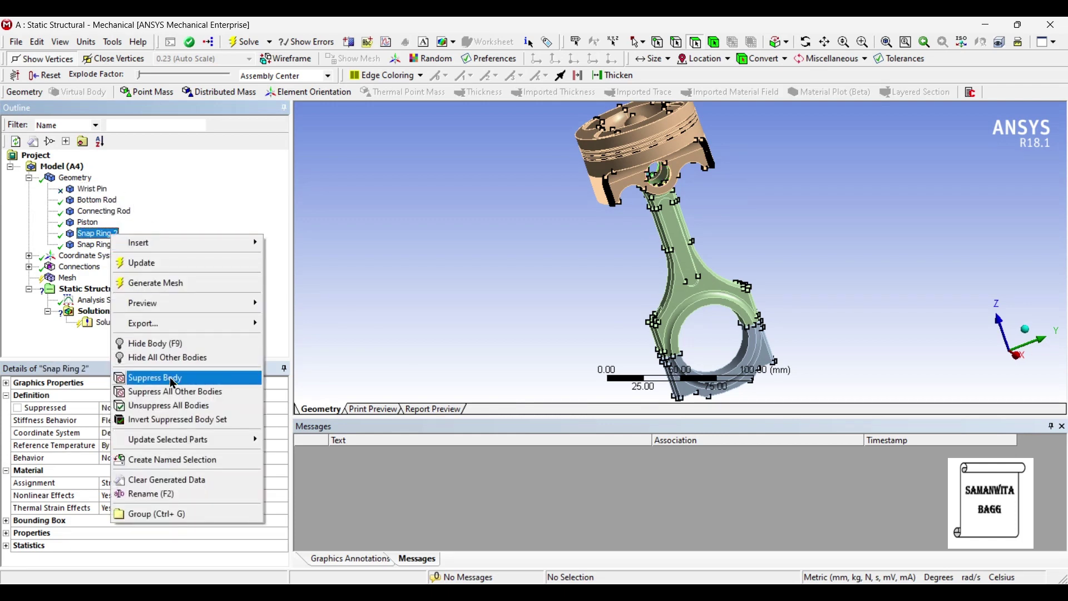
pyautogui.click(161, 378)
pyautogui.rightClick(105, 246)
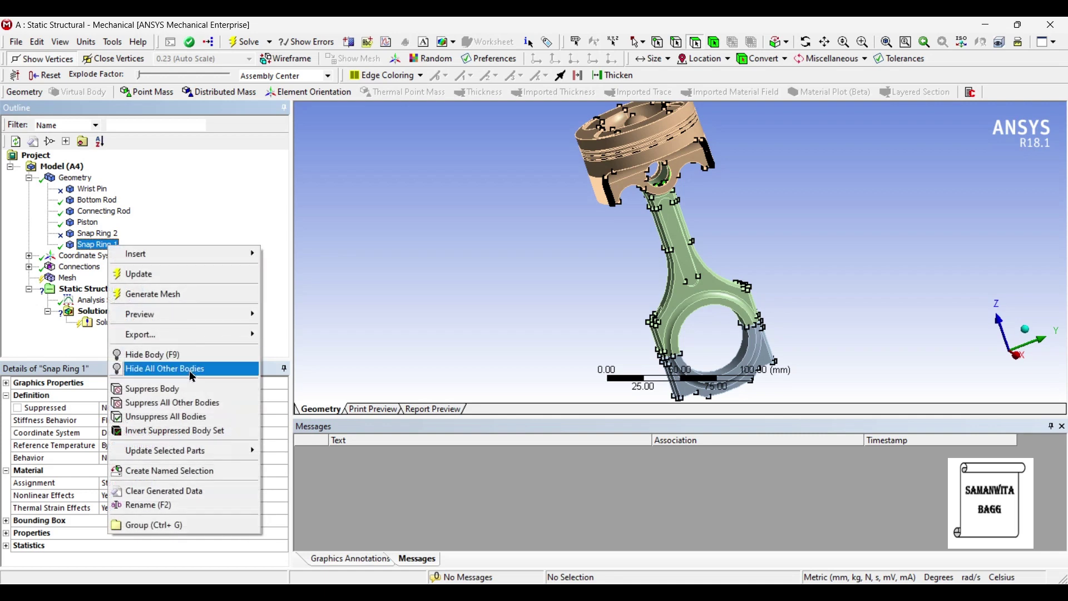
pyautogui.click(192, 398)
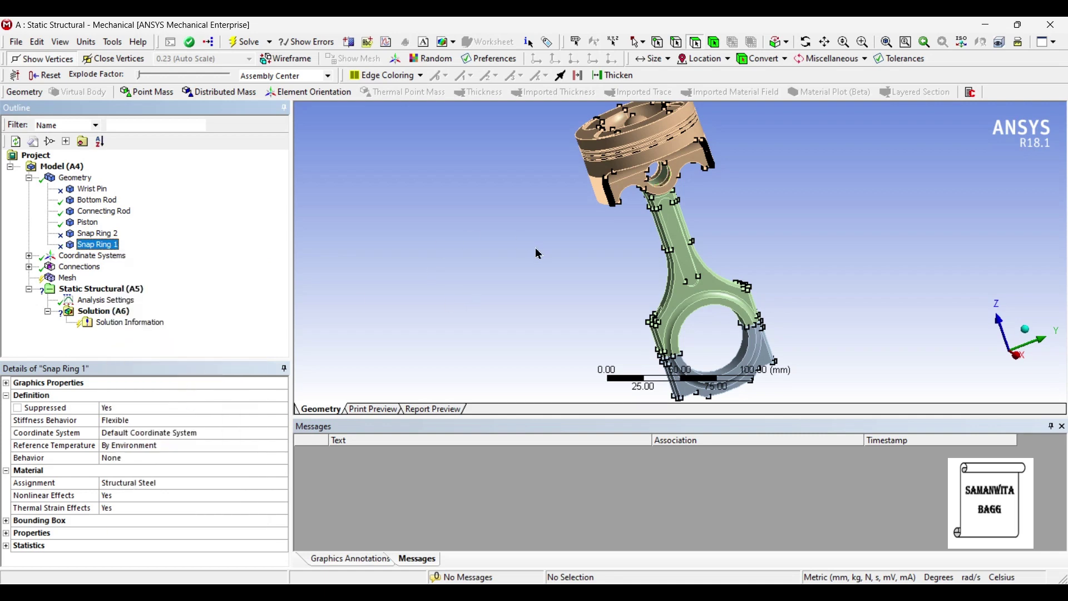
pyautogui.moveTo(640, 306); pyautogui.dragTo(560, 286, button='middle')
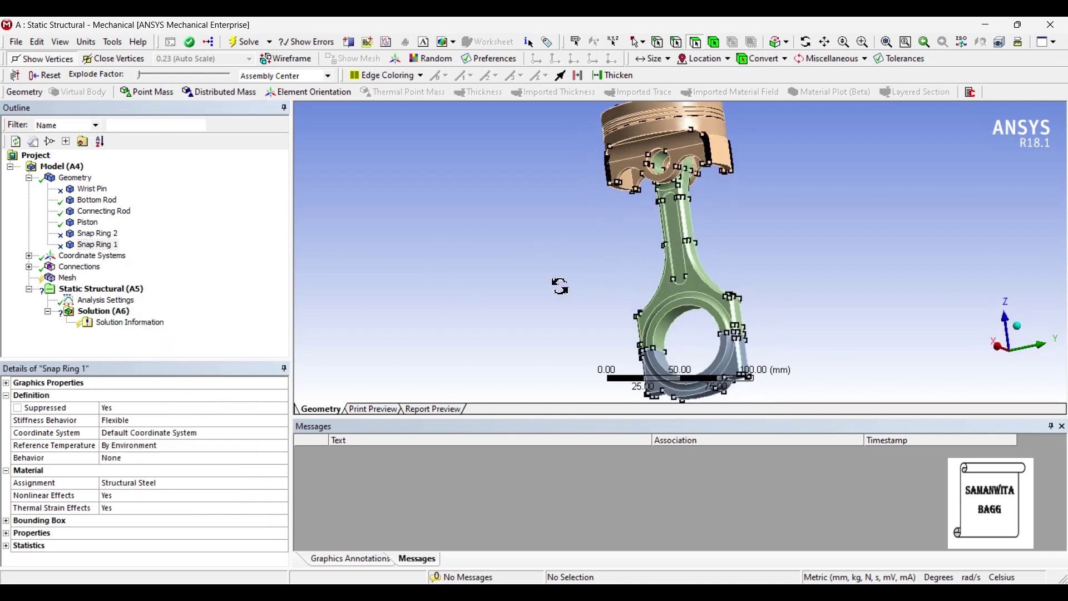
# Assign Aluminum Alloy to the Bottom Rod, Connecting Rod and Piston bodies.
pyautogui.click(96, 200)
pyautogui.click(173, 488)
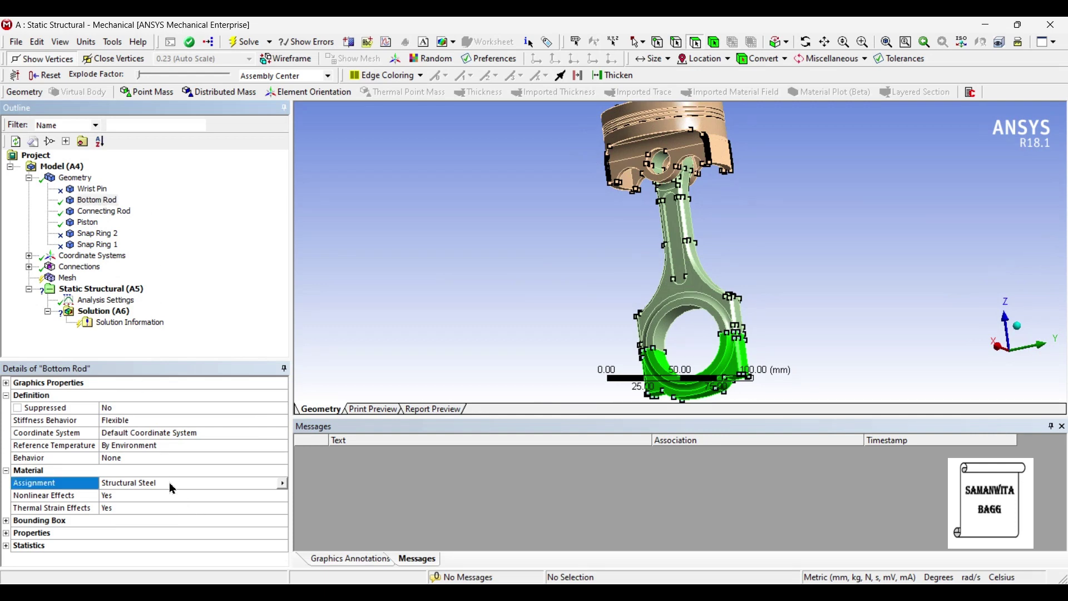
pyautogui.click(283, 483)
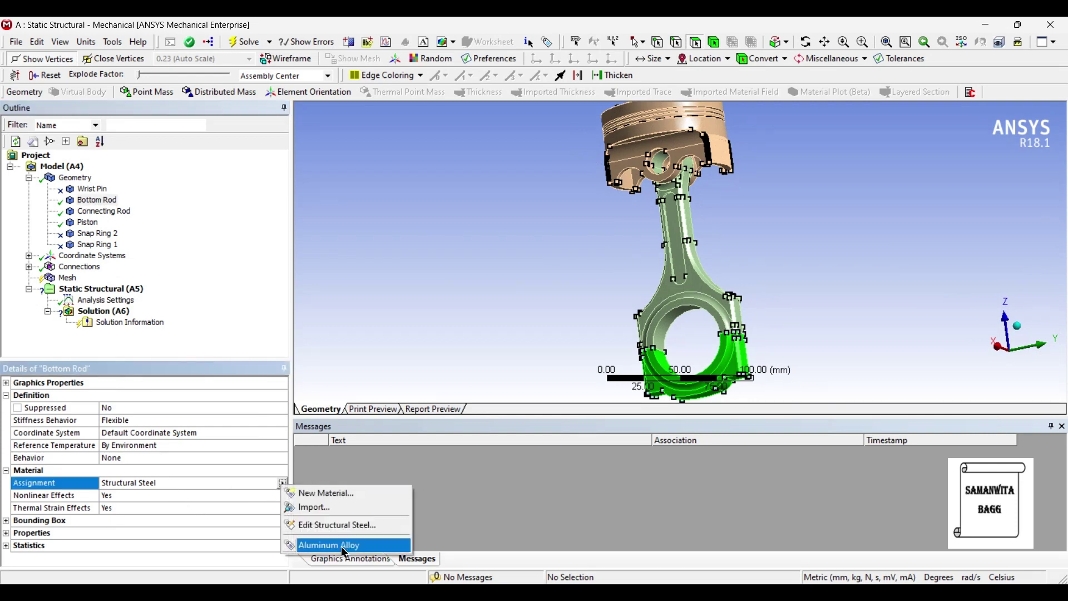
pyautogui.click(344, 545)
pyautogui.click(118, 212)
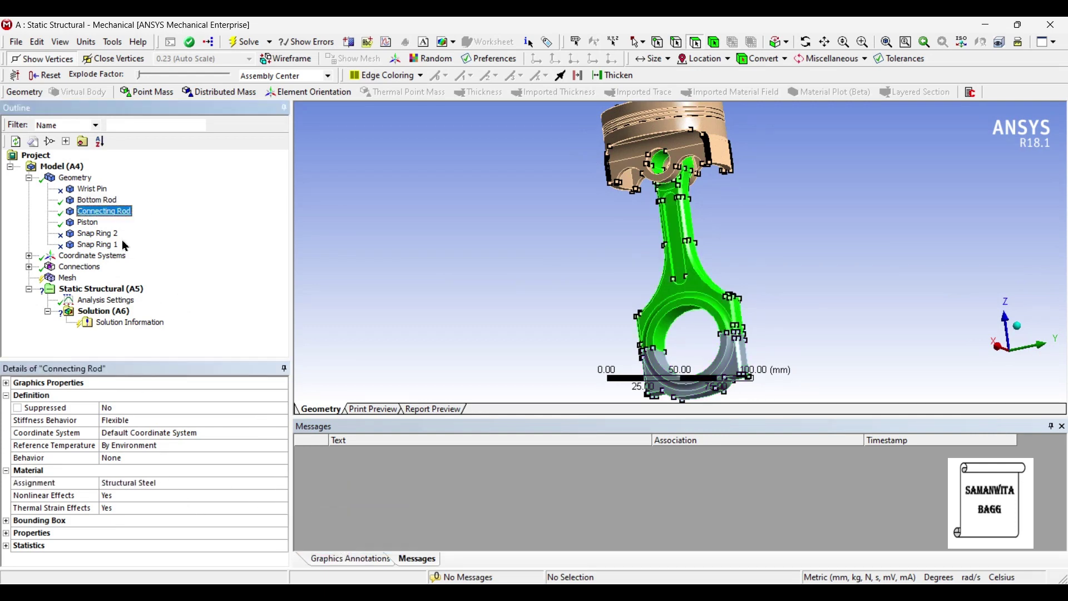
pyautogui.click(213, 483)
pyautogui.click(282, 483)
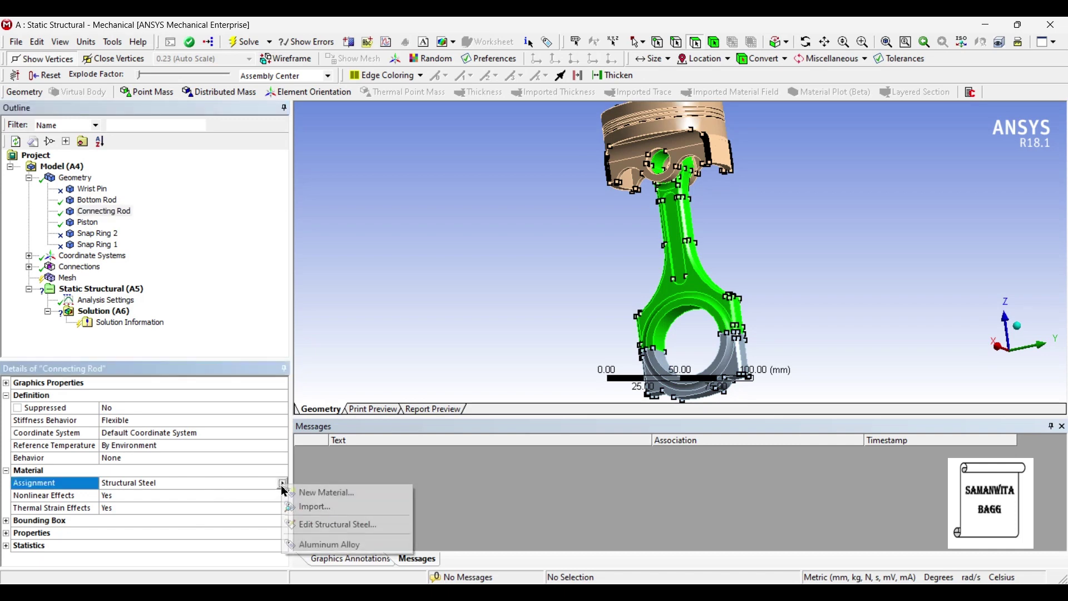
pyautogui.click(340, 545)
pyautogui.click(88, 223)
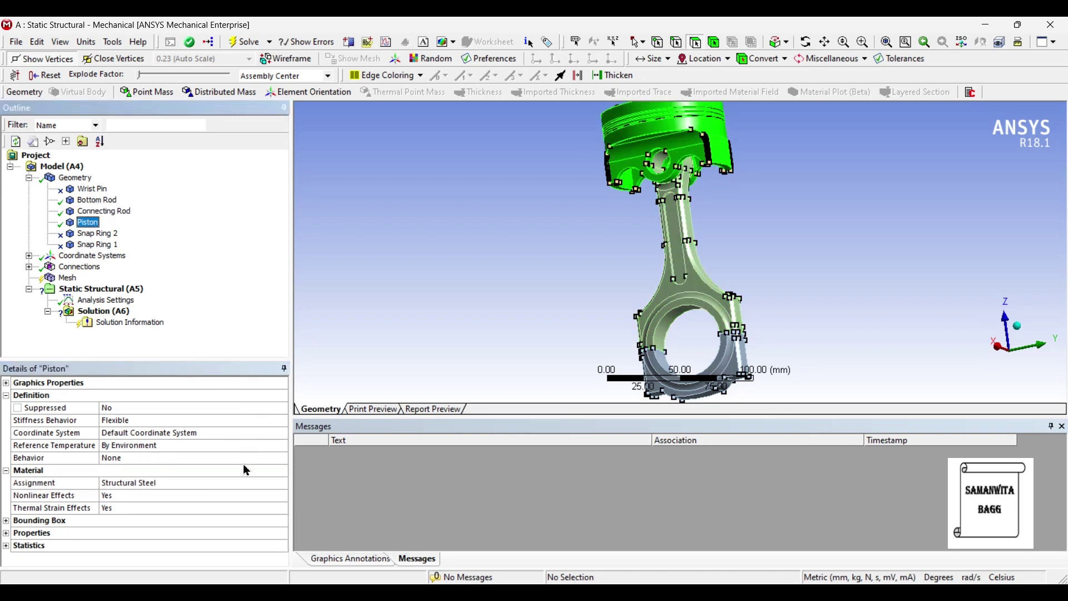
pyautogui.click(198, 484)
pyautogui.click(282, 483)
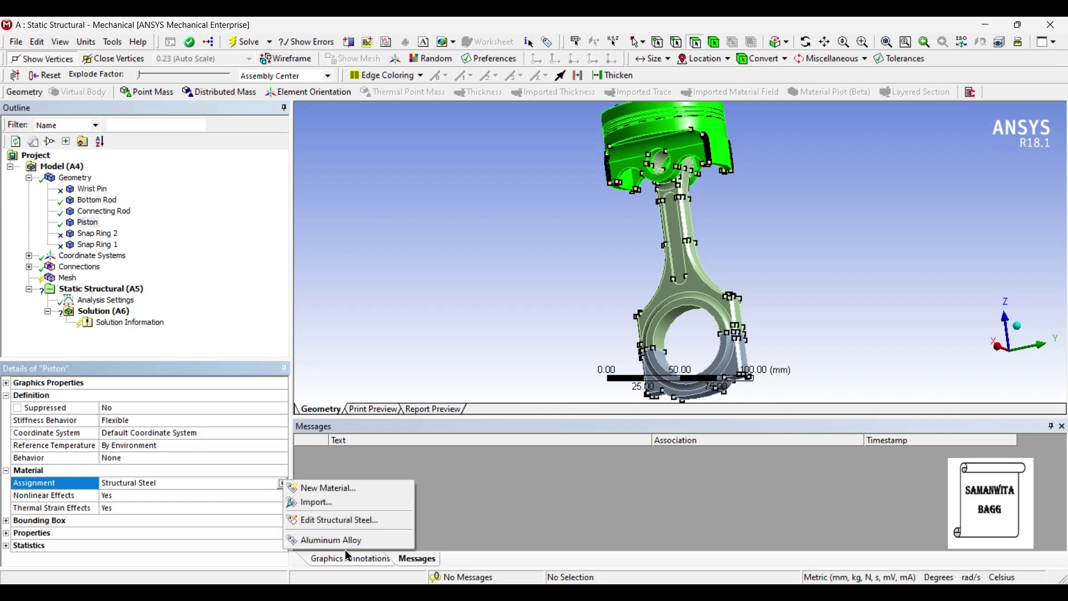
pyautogui.click(346, 544)
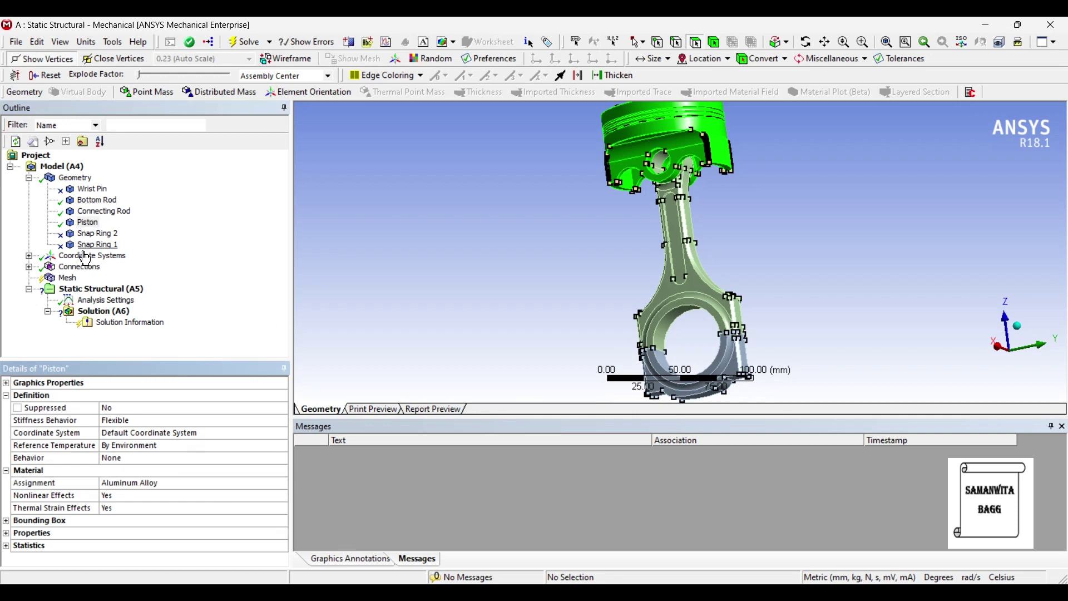
pyautogui.click(29, 178)
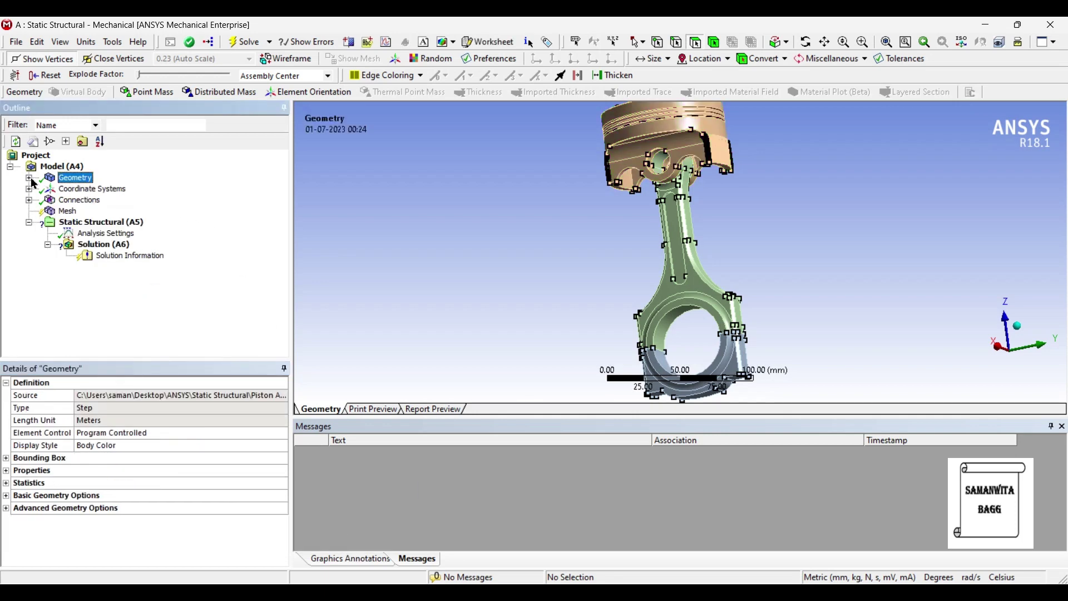
# Set the mesh sizing Relevance Center to Fine and regenerate the mesh.
pyautogui.click(68, 211)
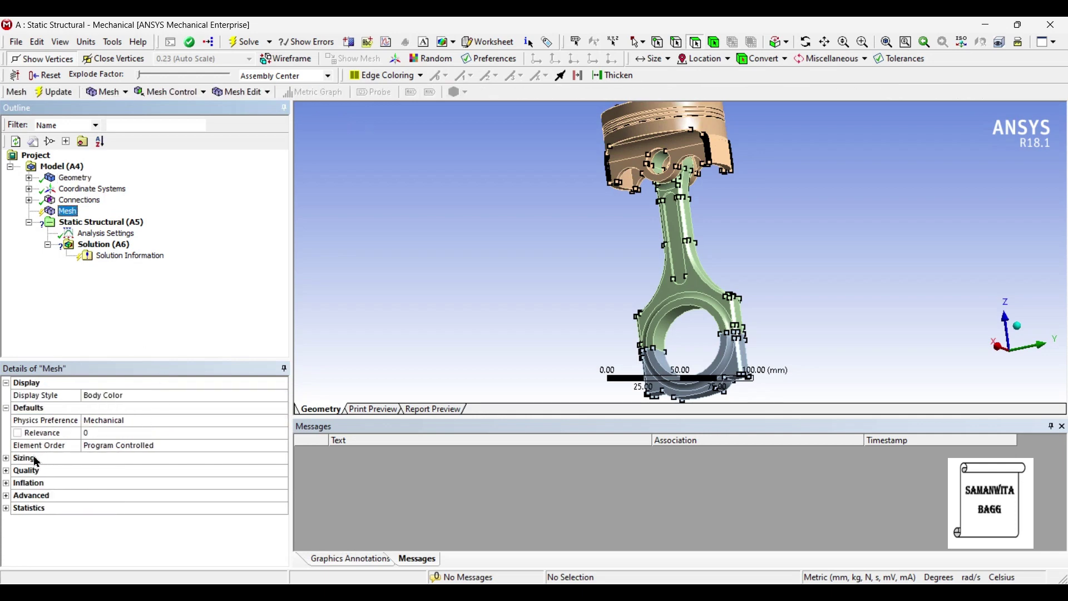
pyautogui.click(6, 459)
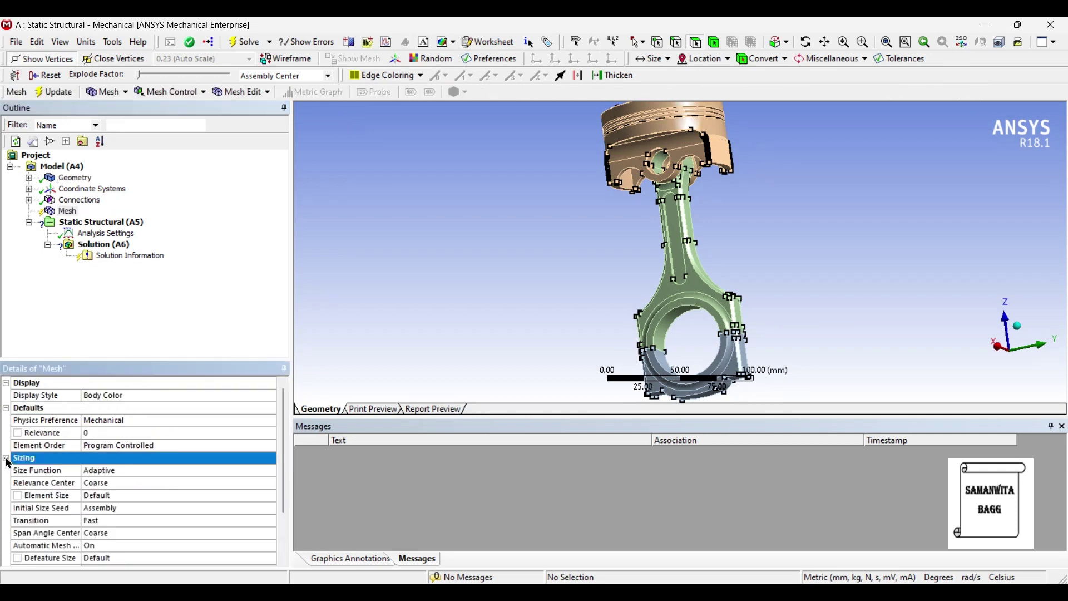
pyautogui.click(179, 484)
pyautogui.click(271, 483)
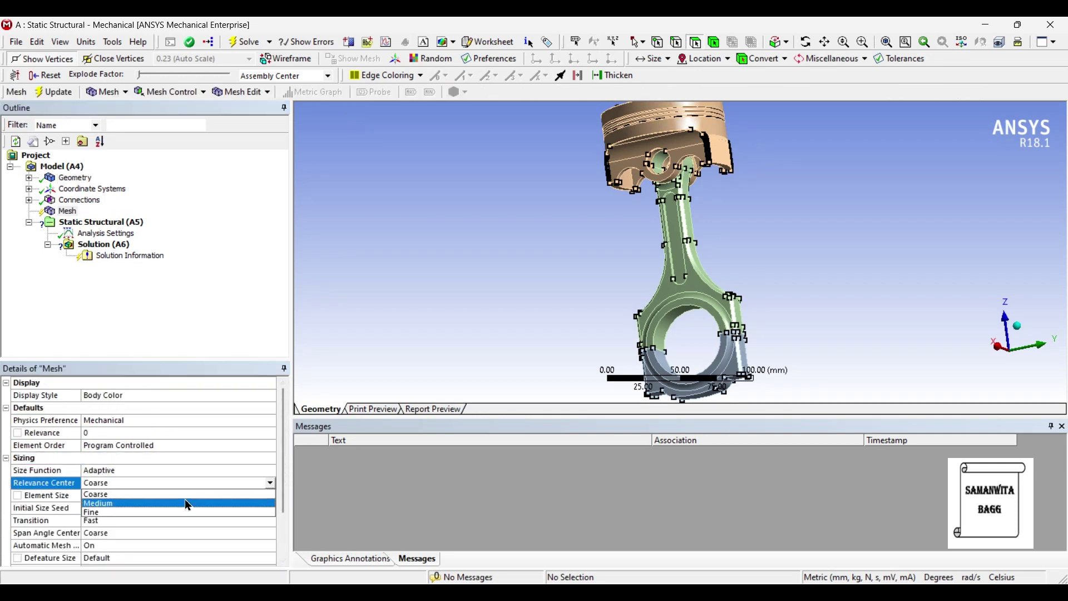
pyautogui.click(178, 512)
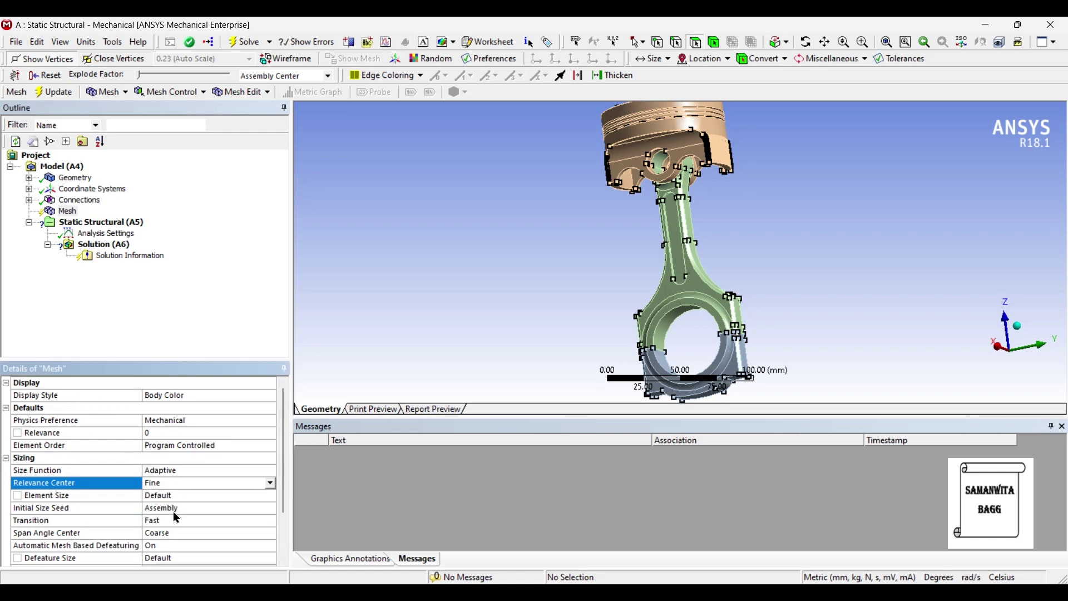
pyautogui.click(56, 95)
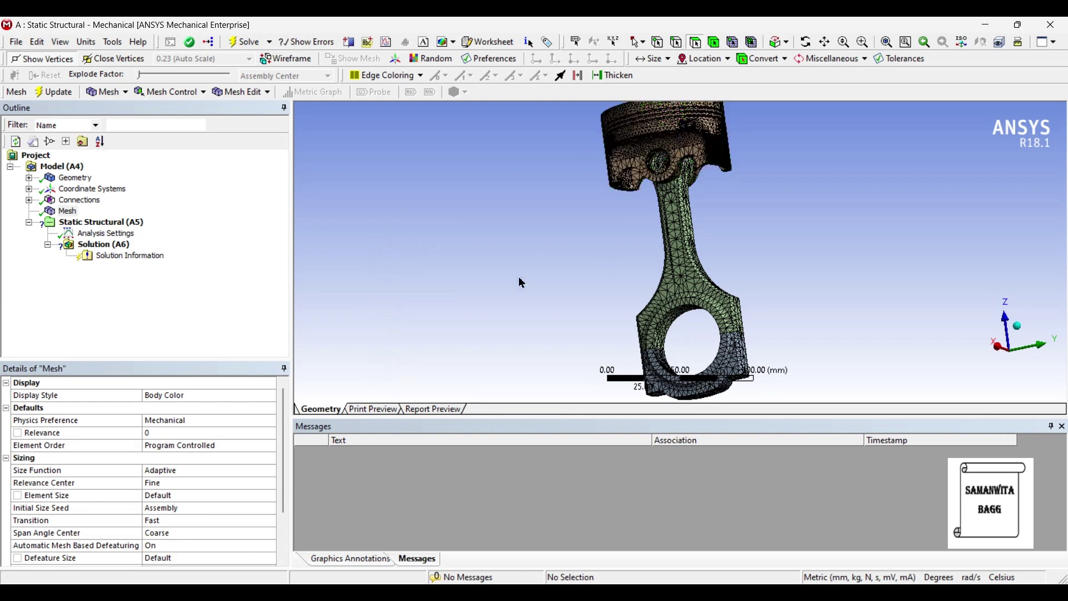
pyautogui.click(134, 225)
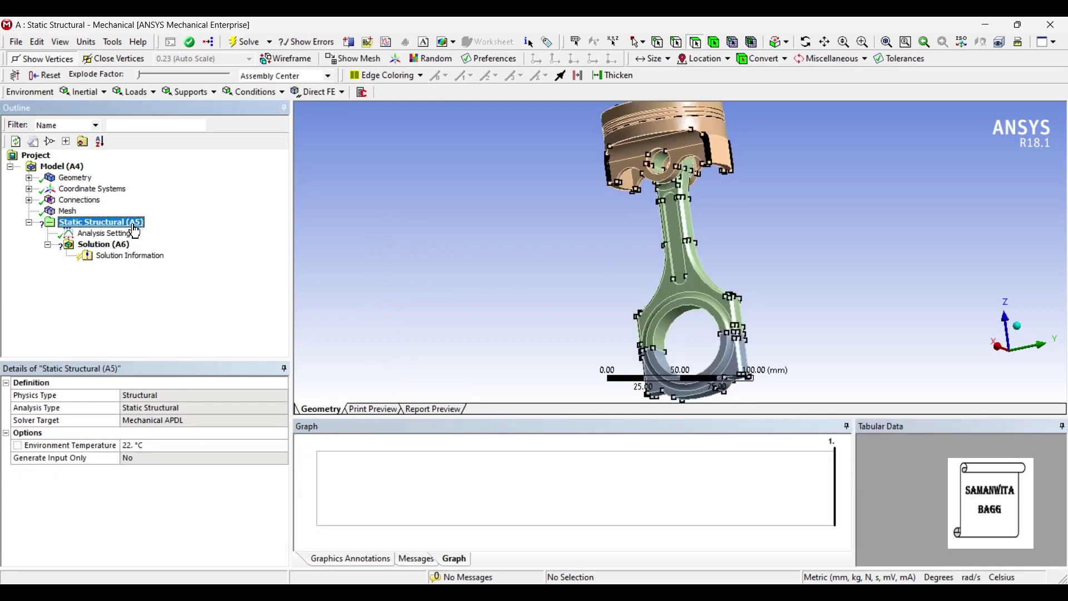
# Insert a Pressure load and apply it to the 7 faces of the piston crown.
pyautogui.rightClick(136, 230)
pyautogui.moveTo(165, 231)
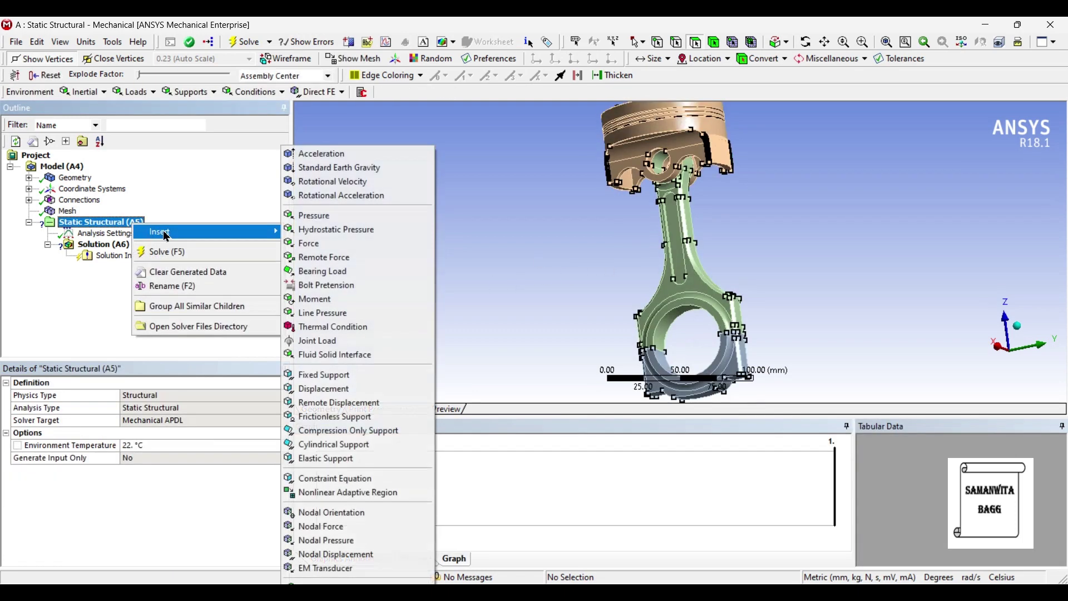
pyautogui.click(328, 216)
pyautogui.moveTo(593, 253); pyautogui.dragTo(612, 320, button='middle')
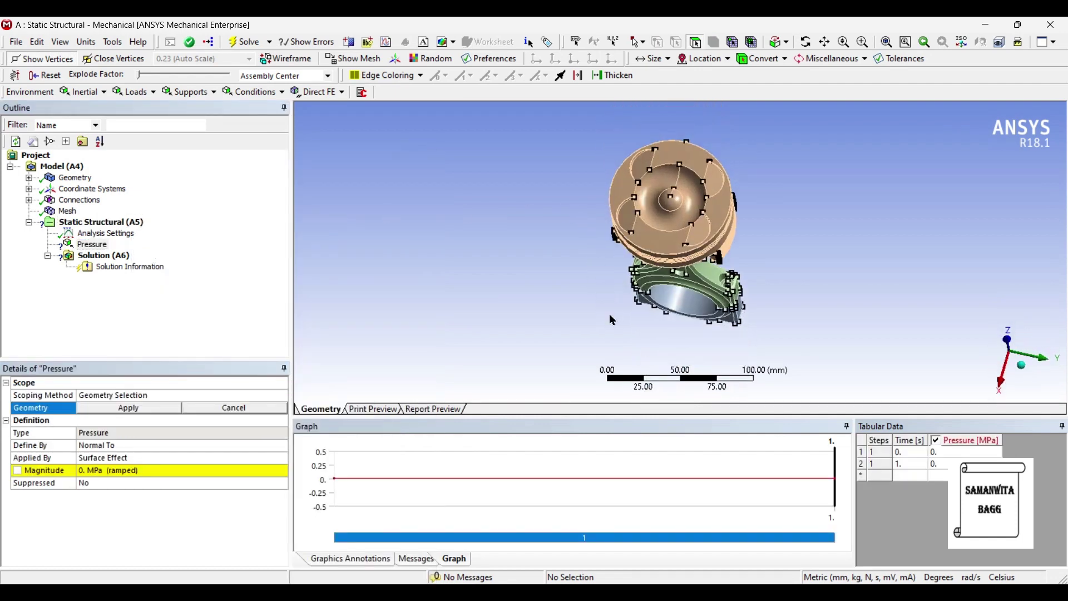
pyautogui.click(640, 161)
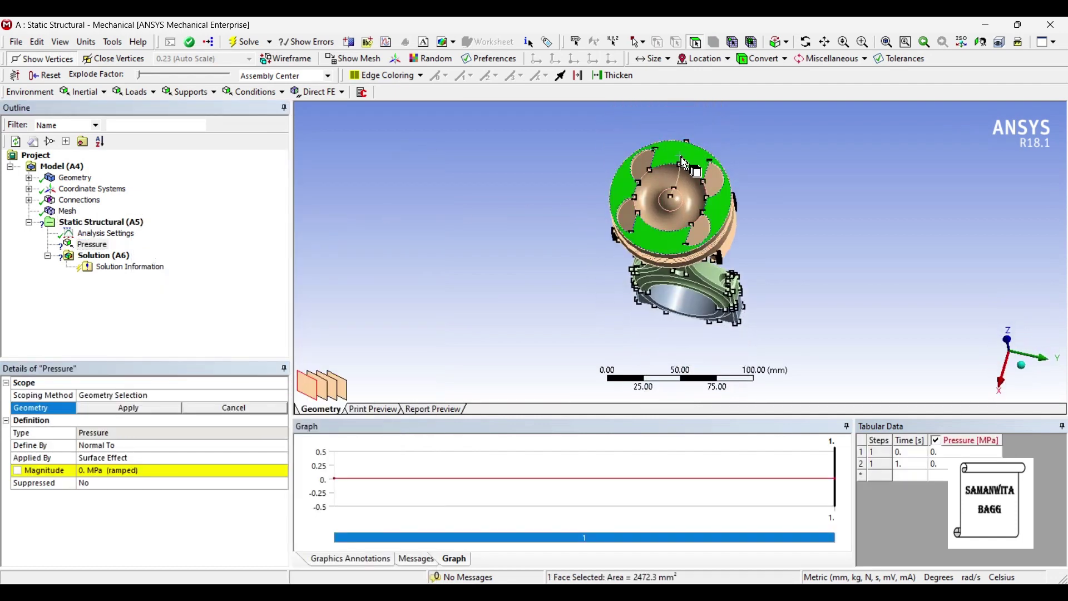
pyautogui.keyDown('ctrl'); pyautogui.click(658, 177); pyautogui.keyUp('ctrl')
pyautogui.keyDown('ctrl'); pyautogui.click(632, 225); pyautogui.keyUp('ctrl')
pyautogui.keyDown('ctrl'); pyautogui.click(655, 203); pyautogui.keyUp('ctrl')
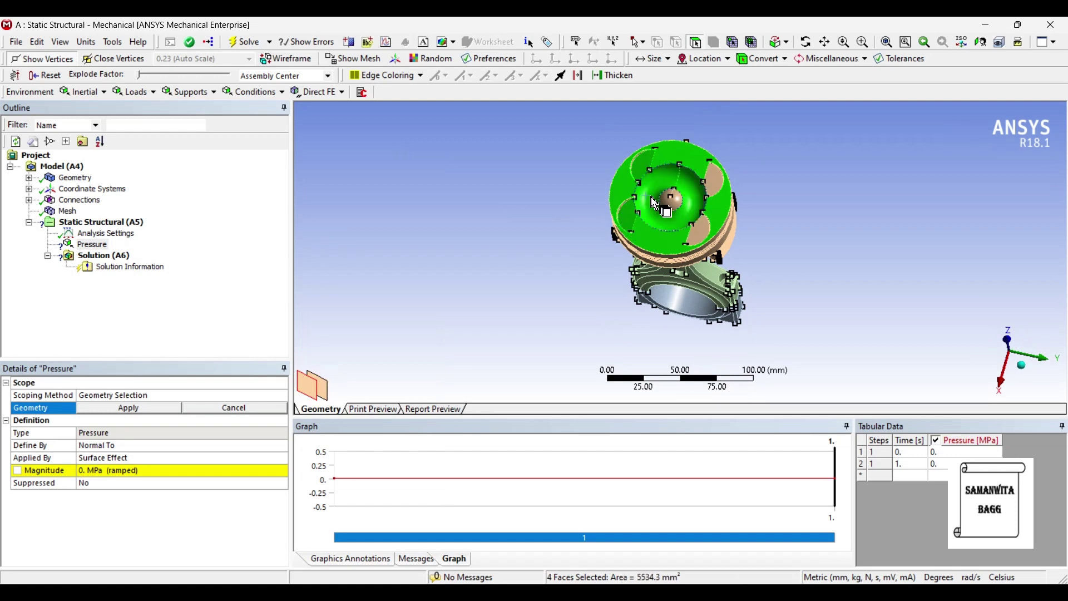
pyautogui.keyDown('ctrl'); pyautogui.click(671, 201); pyautogui.keyUp('ctrl')
pyautogui.keyDown('ctrl'); pyautogui.click(720, 181); pyautogui.keyUp('ctrl')
pyautogui.keyDown('ctrl'); pyautogui.click(700, 238); pyautogui.keyUp('ctrl')
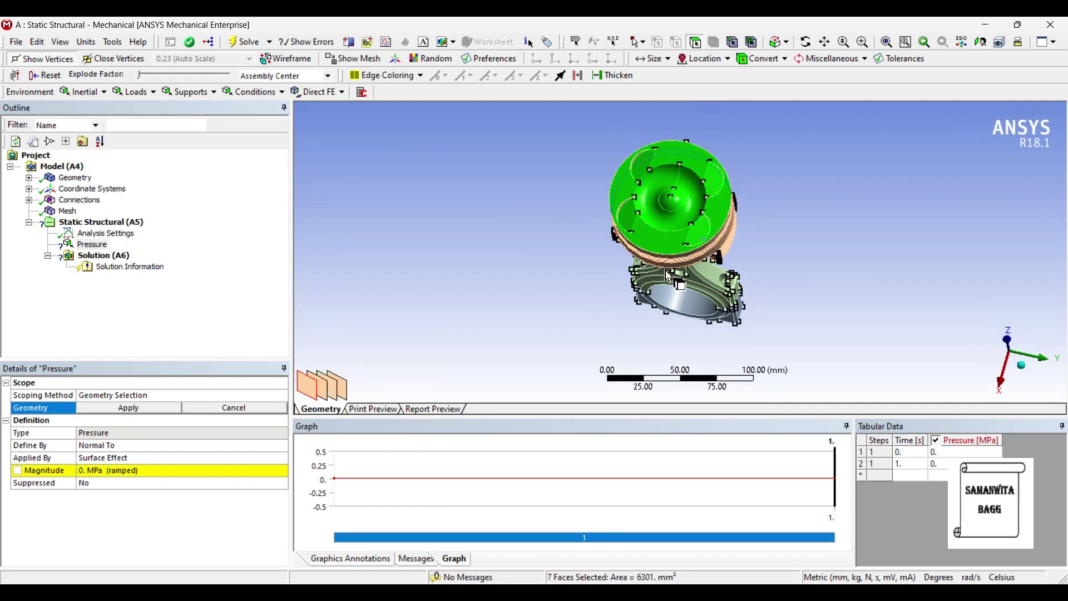
pyautogui.click(155, 410)
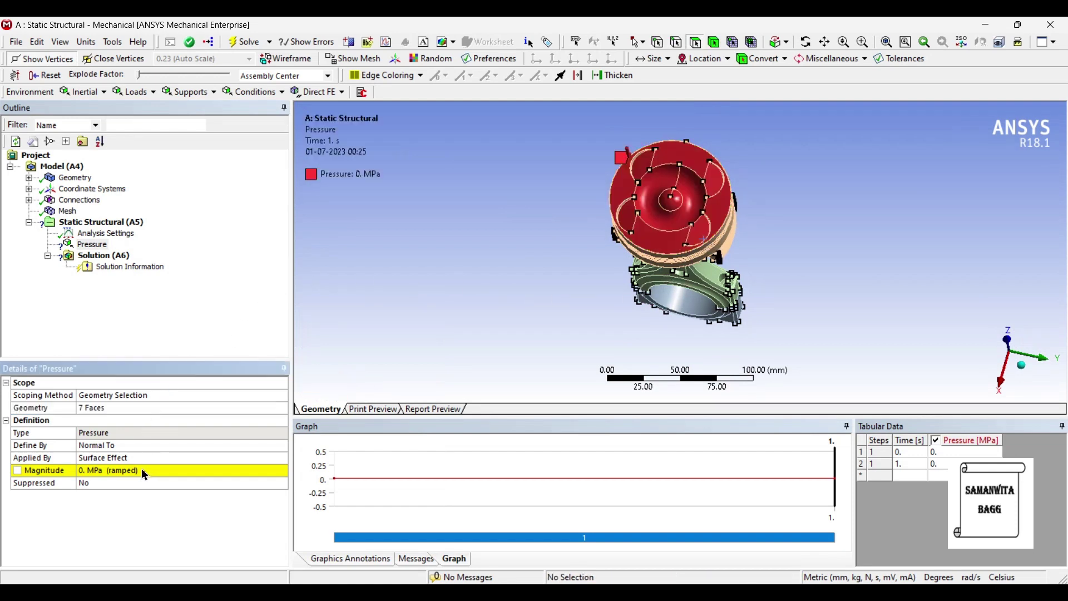
# Define the pressure by components with a Z Component of -10 MPa.
pyautogui.click(149, 448)
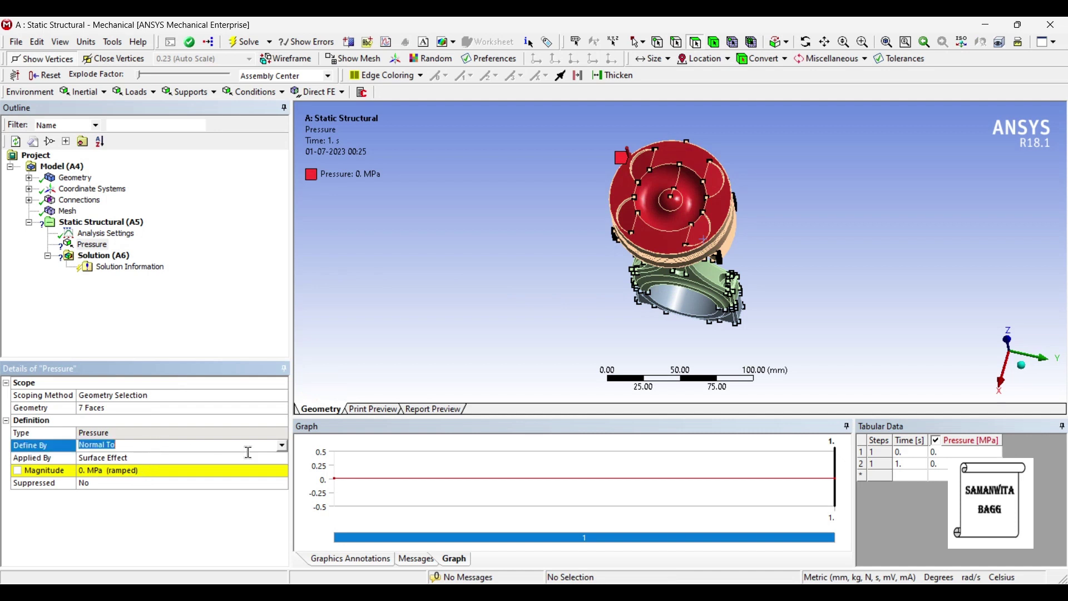
pyautogui.click(282, 446)
pyautogui.click(170, 457)
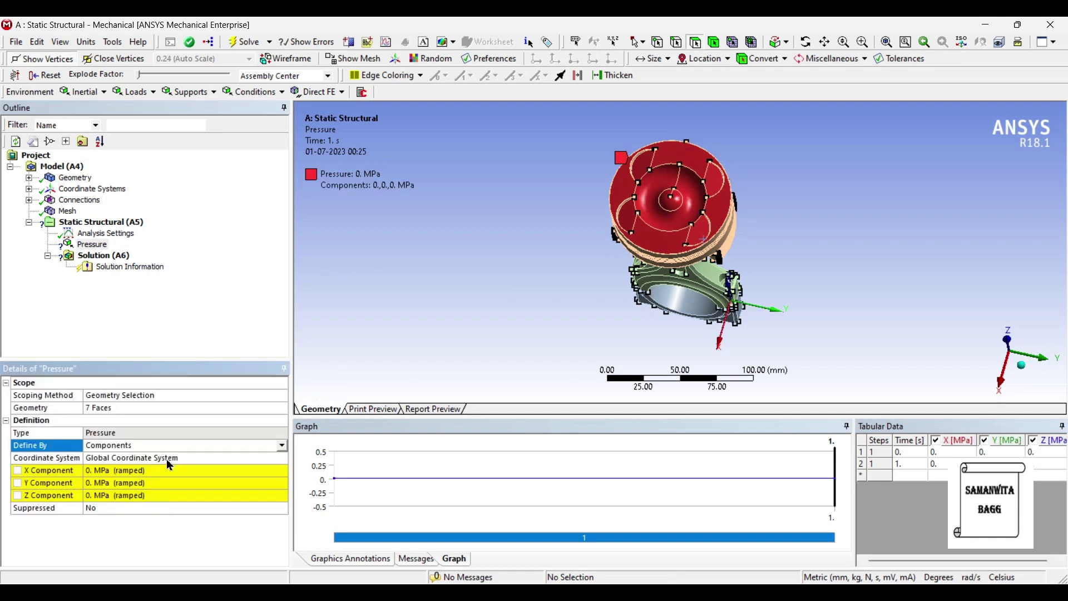
pyautogui.moveTo(808, 306); pyautogui.dragTo(788, 277, button='middle')
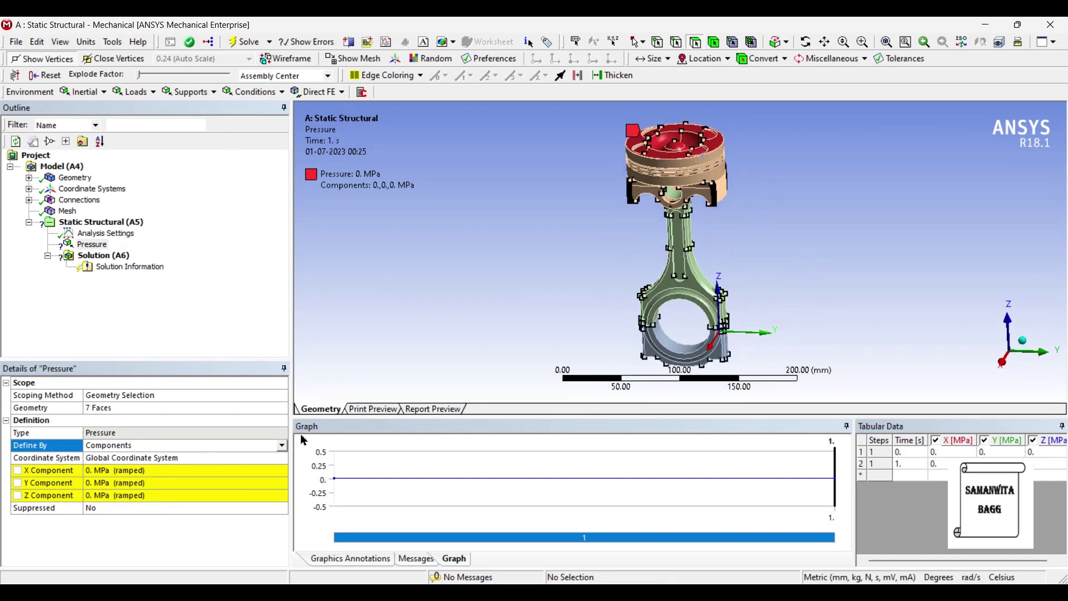
pyautogui.click(127, 497)
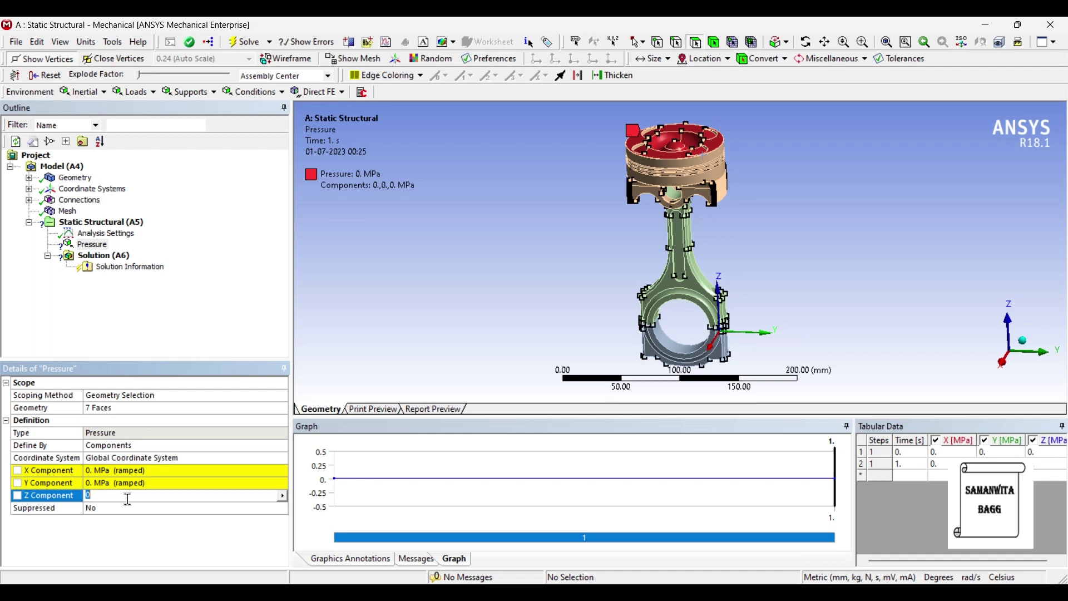
pyautogui.press('Return')
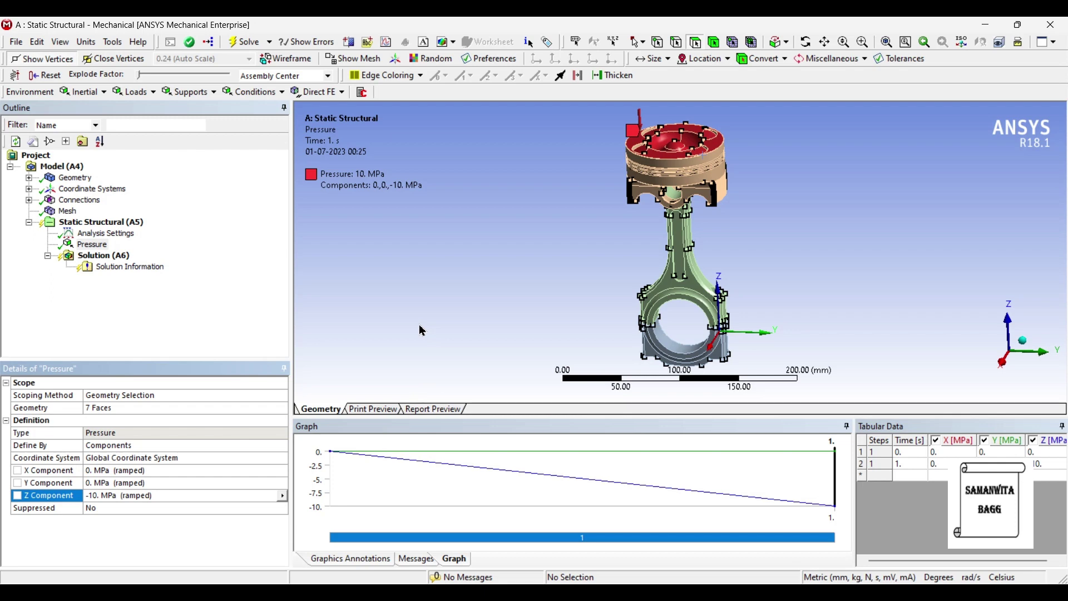
# Add a Fixed Support on the two big-end bore faces of the connecting rod.
pyautogui.rightClick(129, 226)
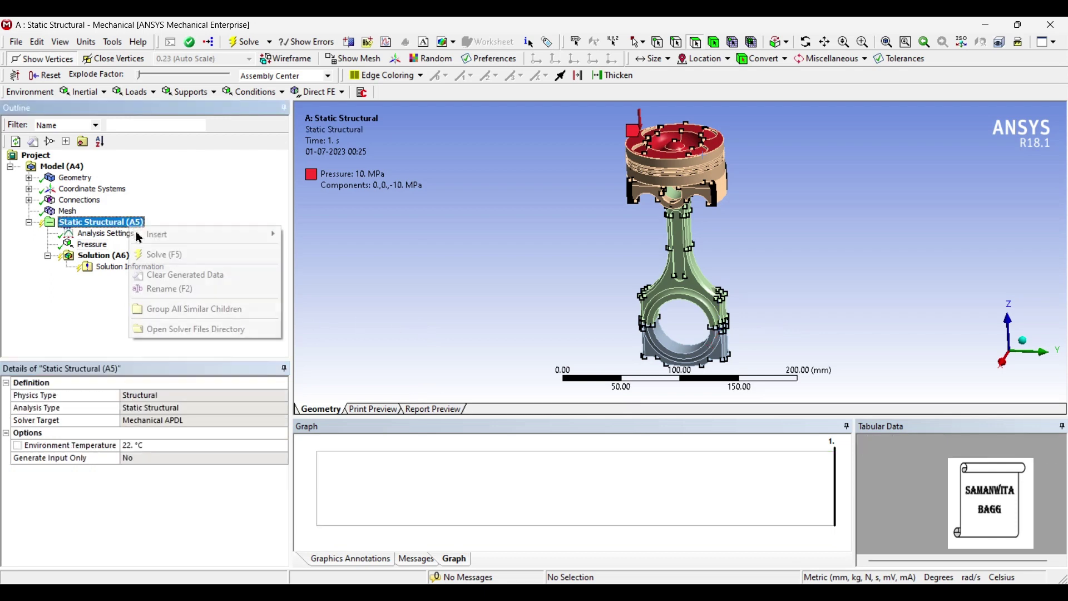
pyautogui.moveTo(167, 234)
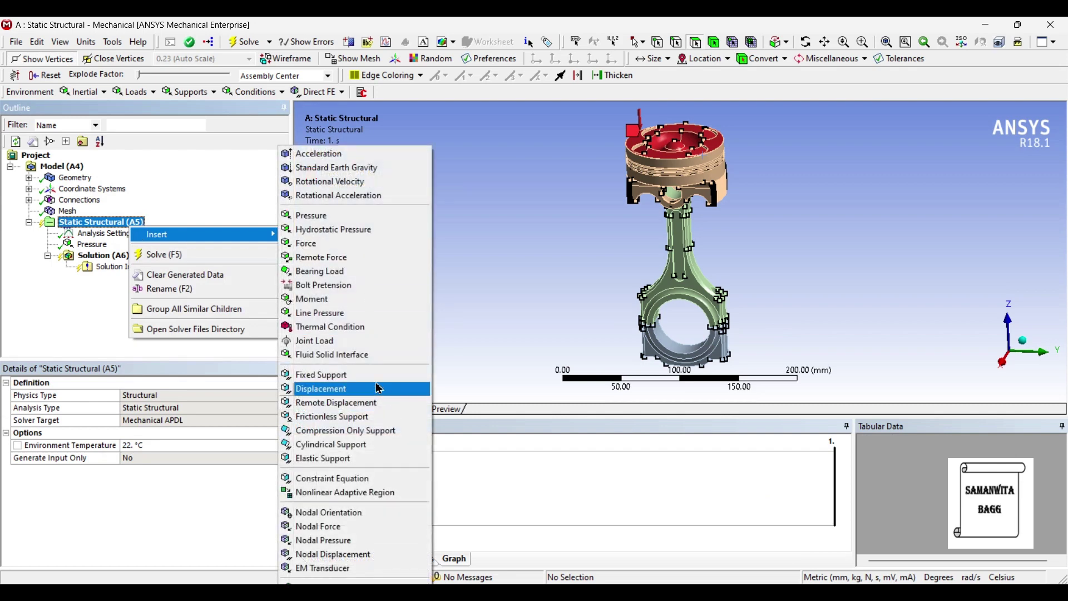
pyautogui.click(334, 375)
pyautogui.click(685, 352)
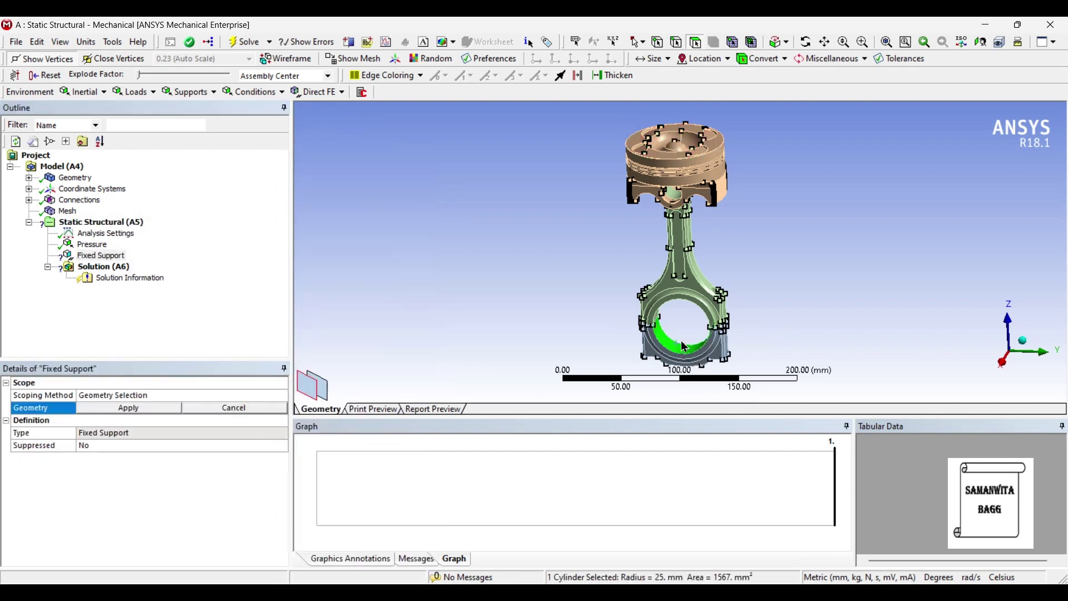
pyautogui.moveTo(684, 346); pyautogui.dragTo(616, 238, button='middle')
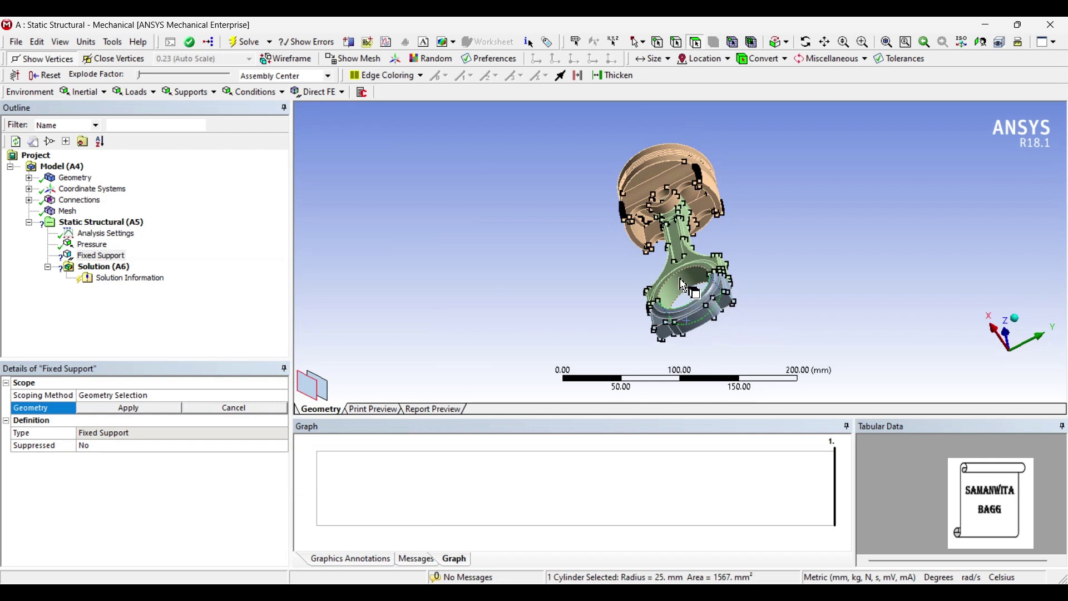
pyautogui.keyDown('ctrl'); pyautogui.click(703, 294); pyautogui.keyUp('ctrl')
pyautogui.moveTo(748, 290); pyautogui.dragTo(798, 353, button='middle')
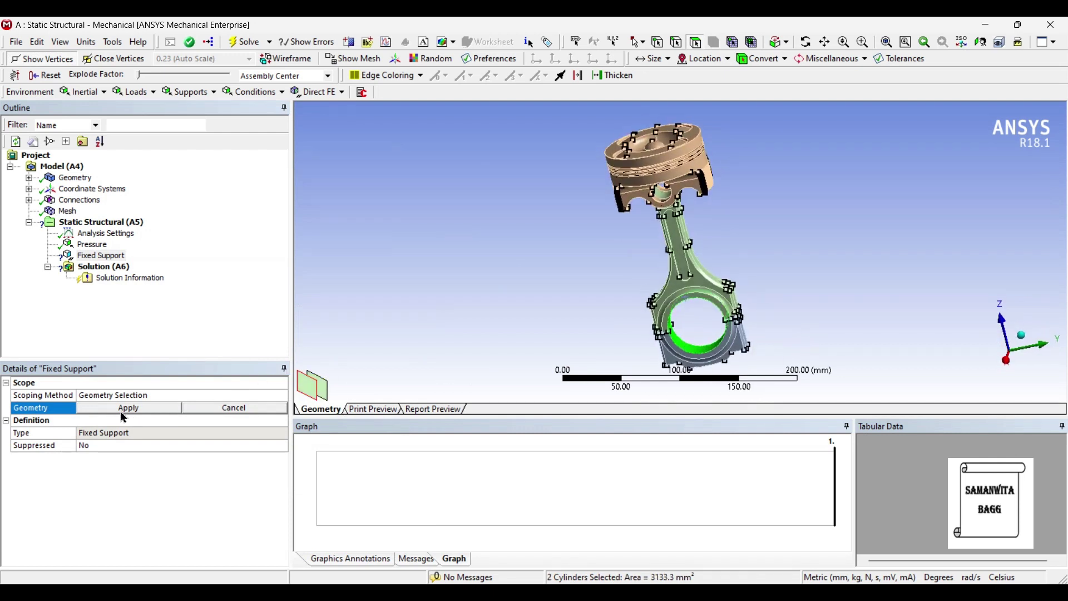
pyautogui.click(123, 410)
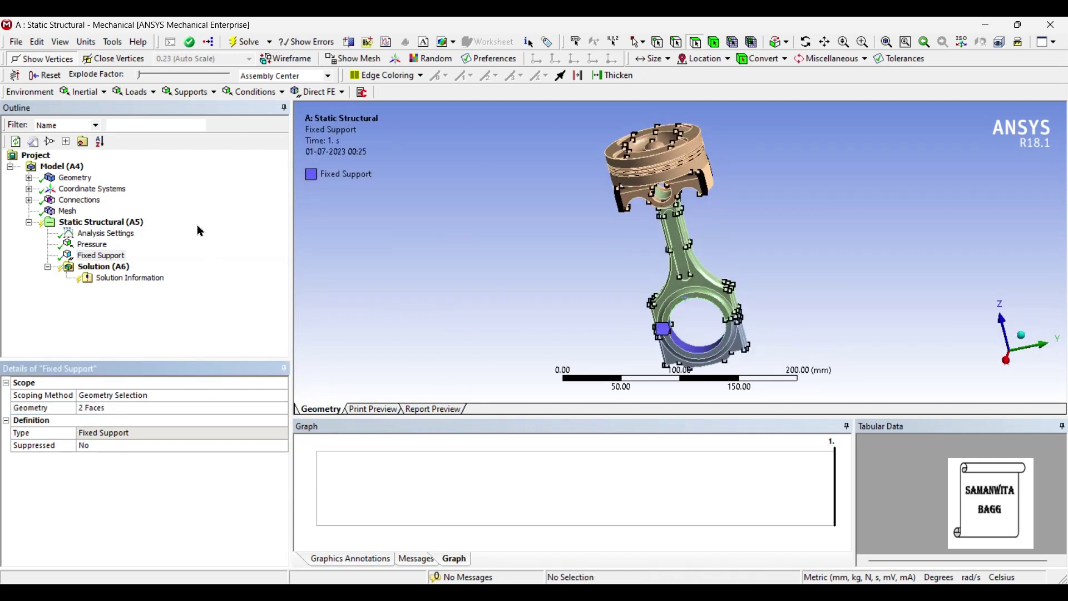
pyautogui.rightClick(119, 268)
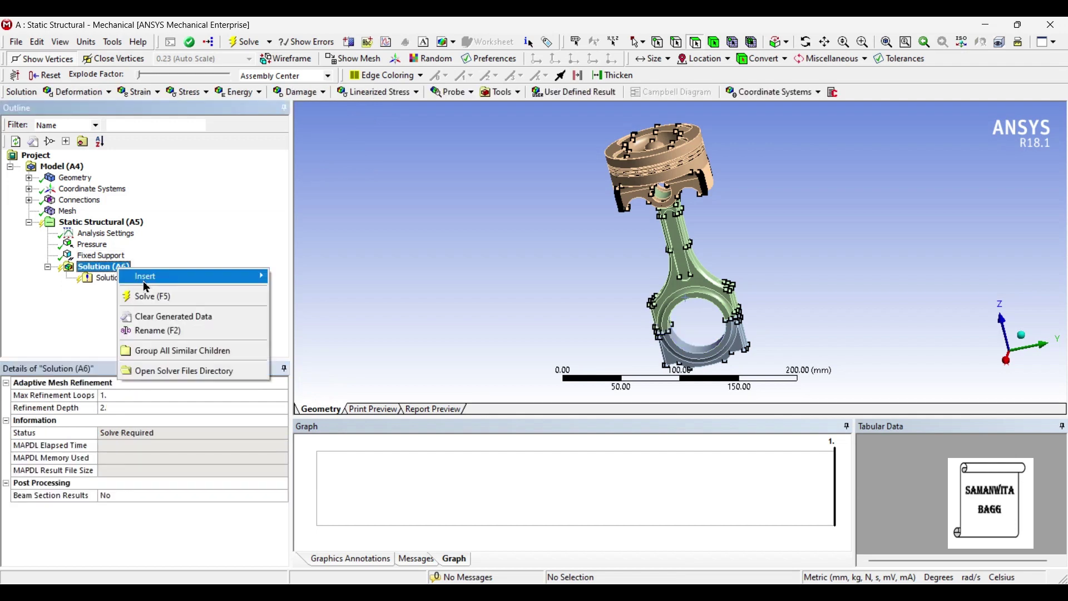
# Add Total Deformation, Equivalent Elastic Strain and Equivalent Stress results to the Solution.
pyautogui.moveTo(143, 278)
pyautogui.moveTo(370, 293)
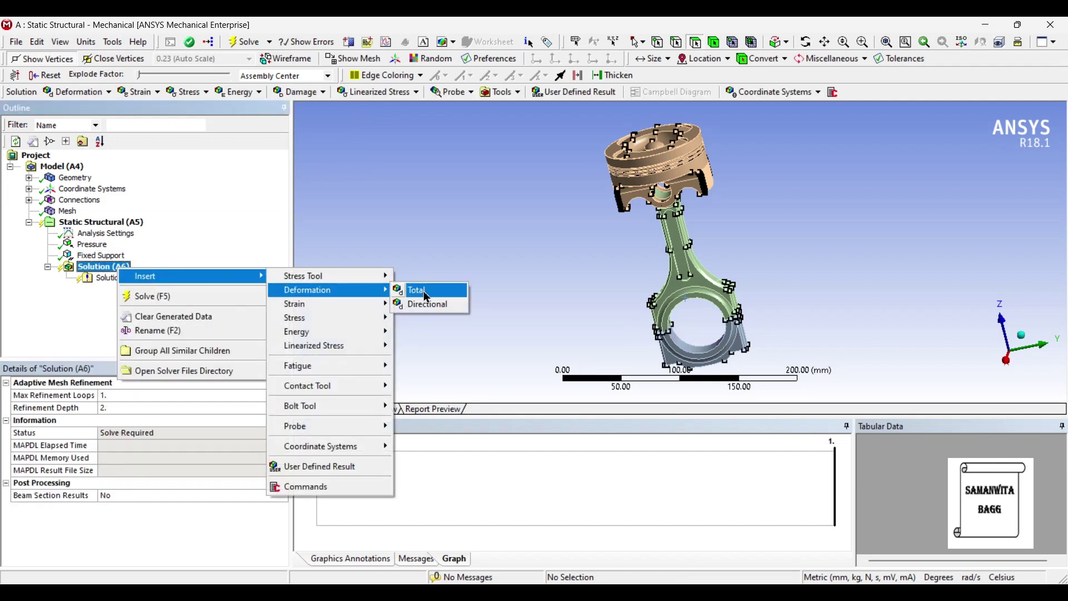
pyautogui.click(427, 294)
pyautogui.rightClick(127, 267)
pyautogui.moveTo(157, 278)
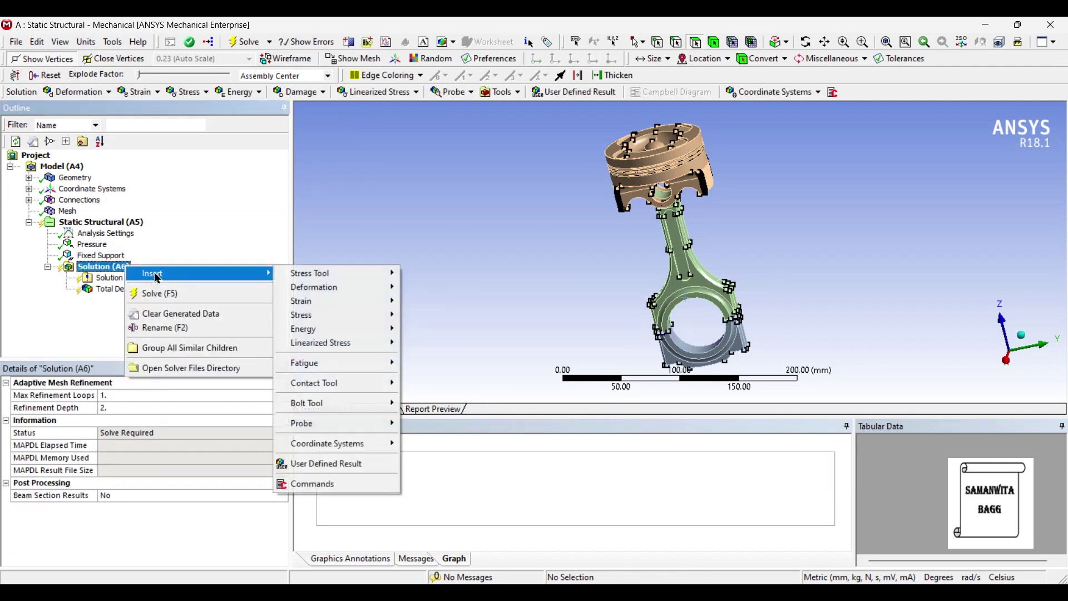
pyautogui.moveTo(339, 301)
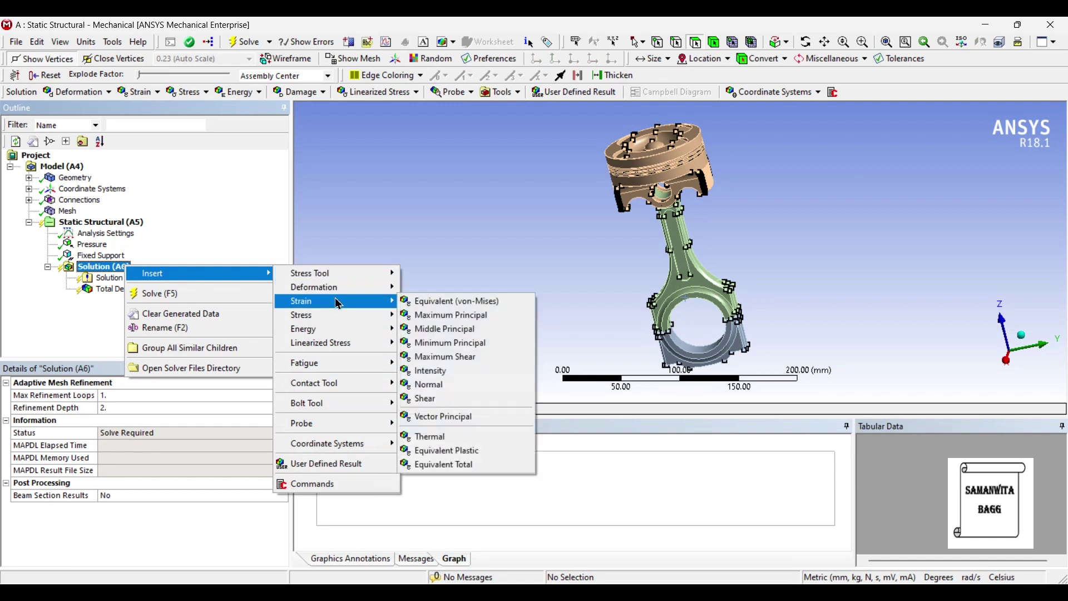
pyautogui.click(456, 305)
pyautogui.rightClick(118, 267)
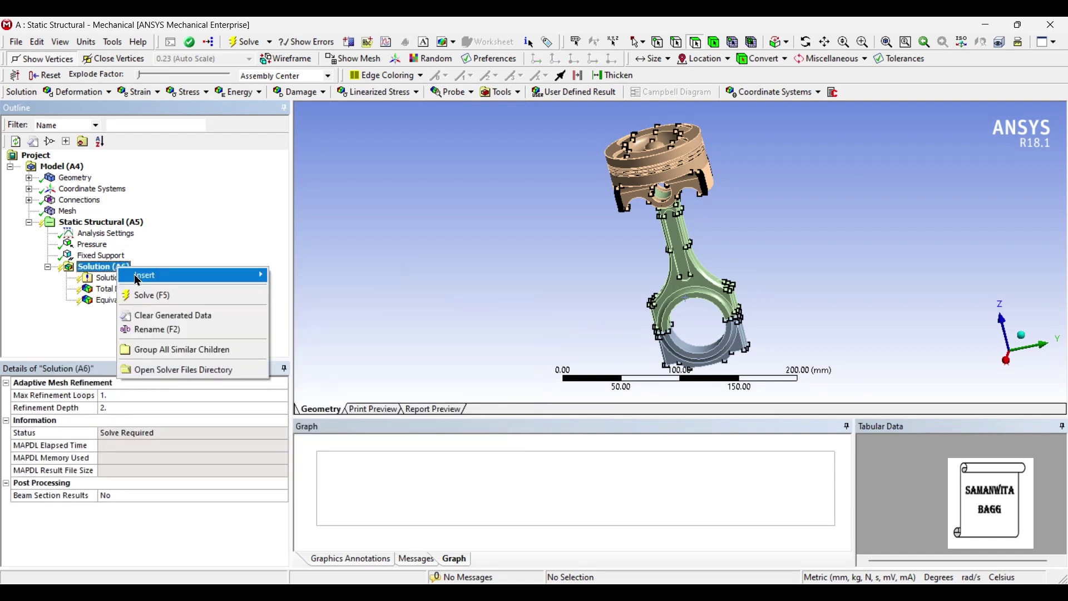
pyautogui.moveTo(139, 278)
pyautogui.moveTo(334, 316)
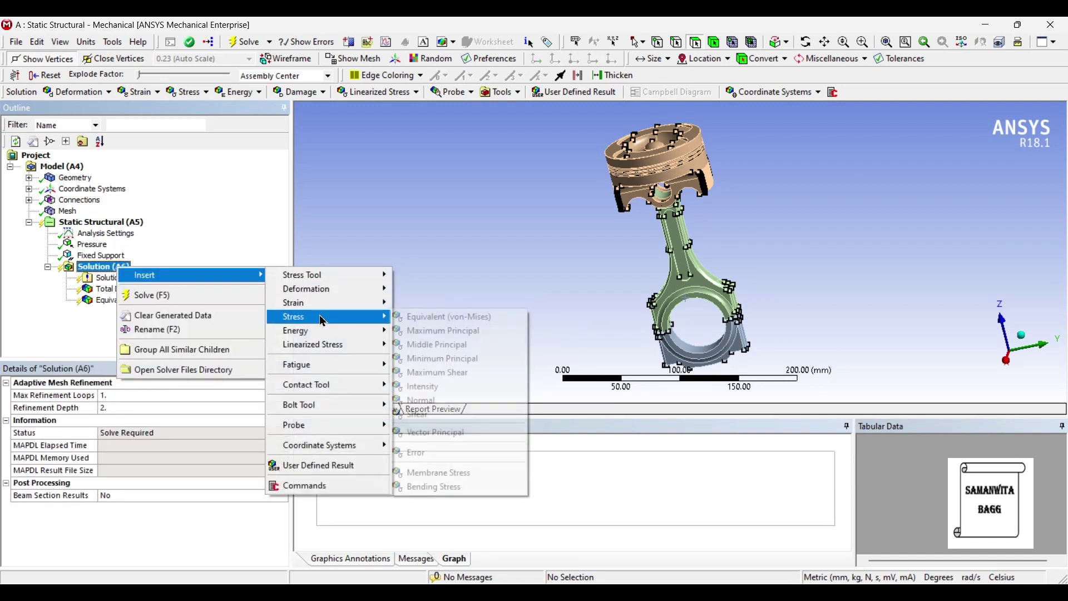
pyautogui.click(456, 318)
# Insert a Fatigue Tool under the Solution.
pyautogui.click(106, 267)
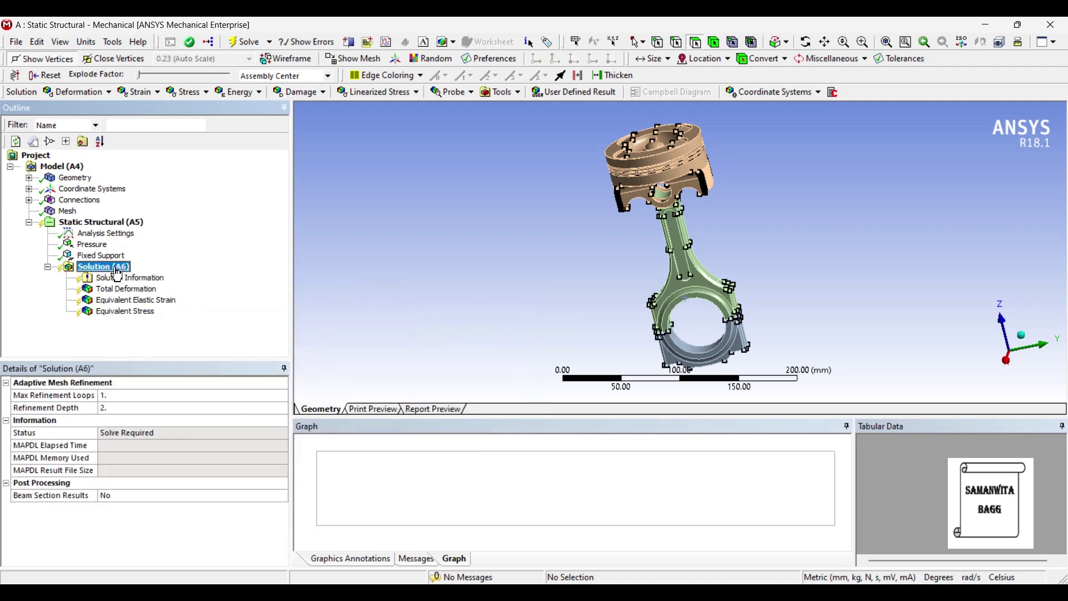
pyautogui.rightClick(114, 268)
pyautogui.moveTo(143, 280)
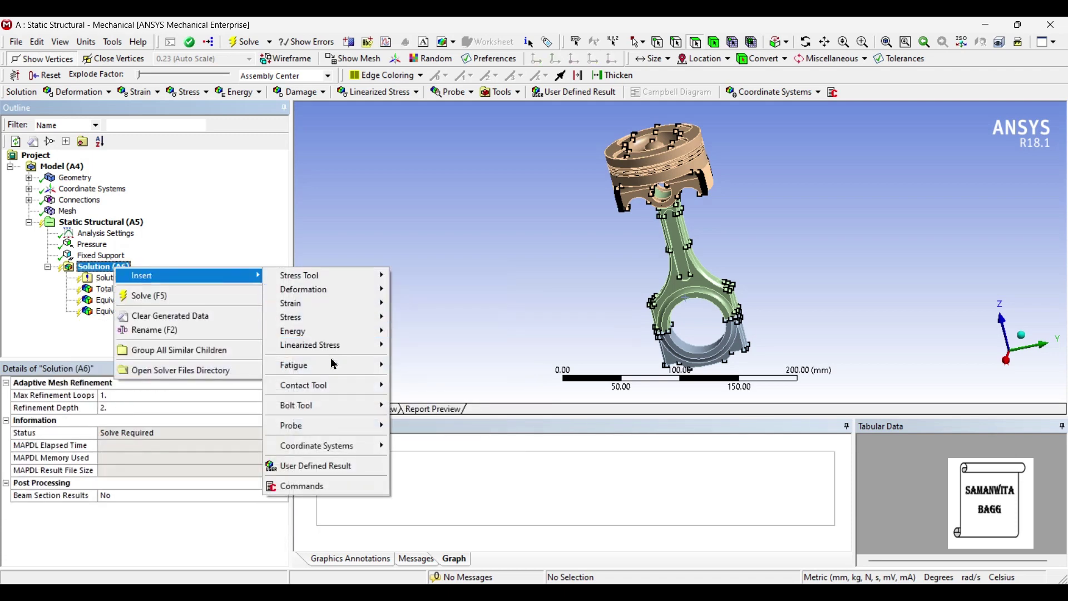
pyautogui.moveTo(334, 370)
pyautogui.click(421, 368)
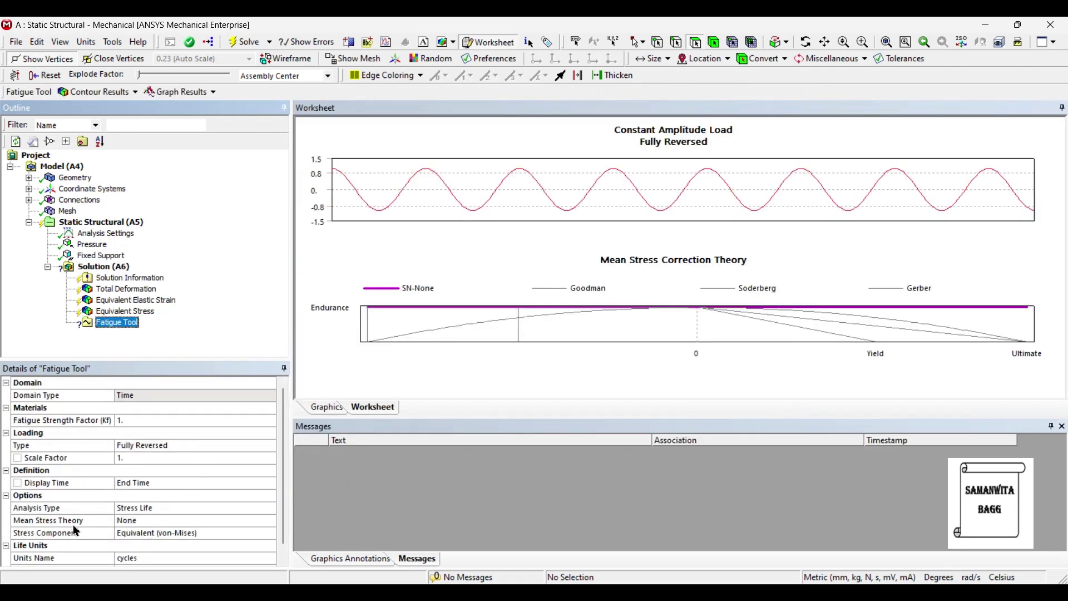
# Set the Fatigue Tool's mean stress theory to Goodman and add Life and Damage results.
pyautogui.click(149, 523)
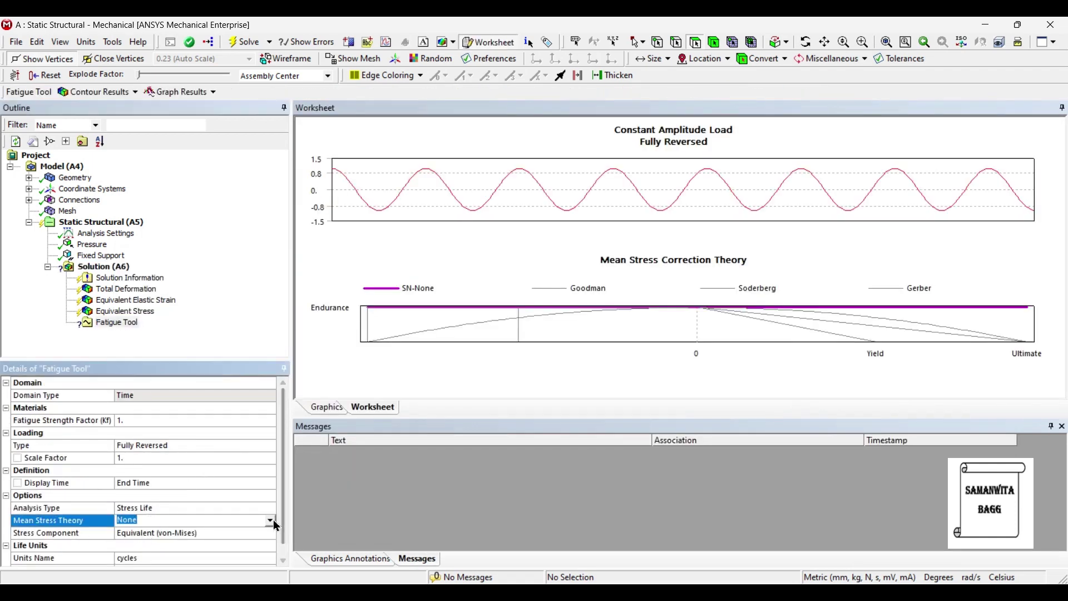
pyautogui.click(271, 521)
pyautogui.click(139, 541)
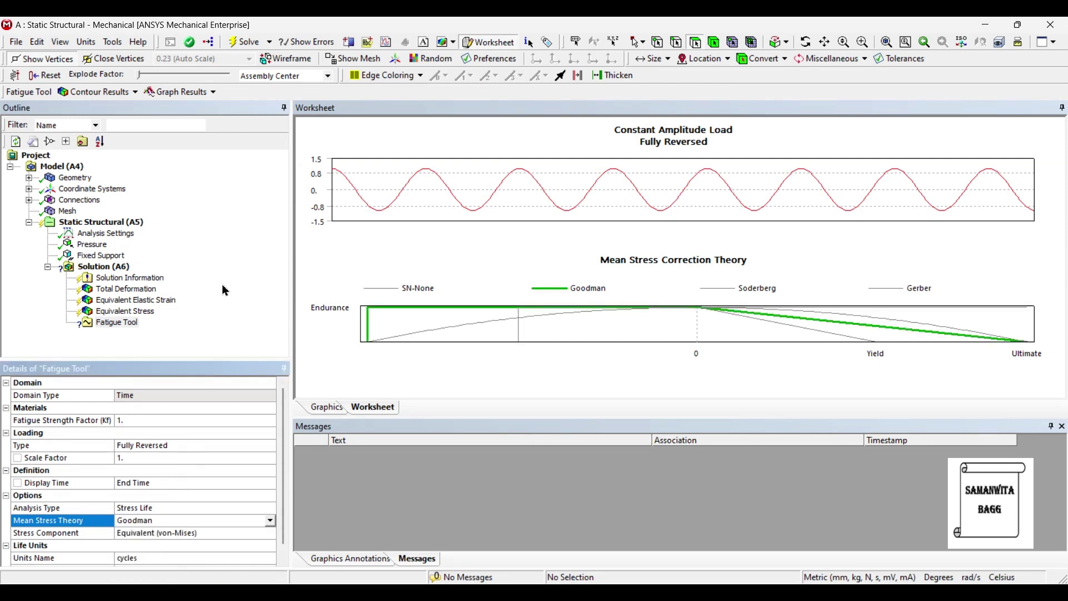
pyautogui.click(117, 325)
pyautogui.rightClick(119, 330)
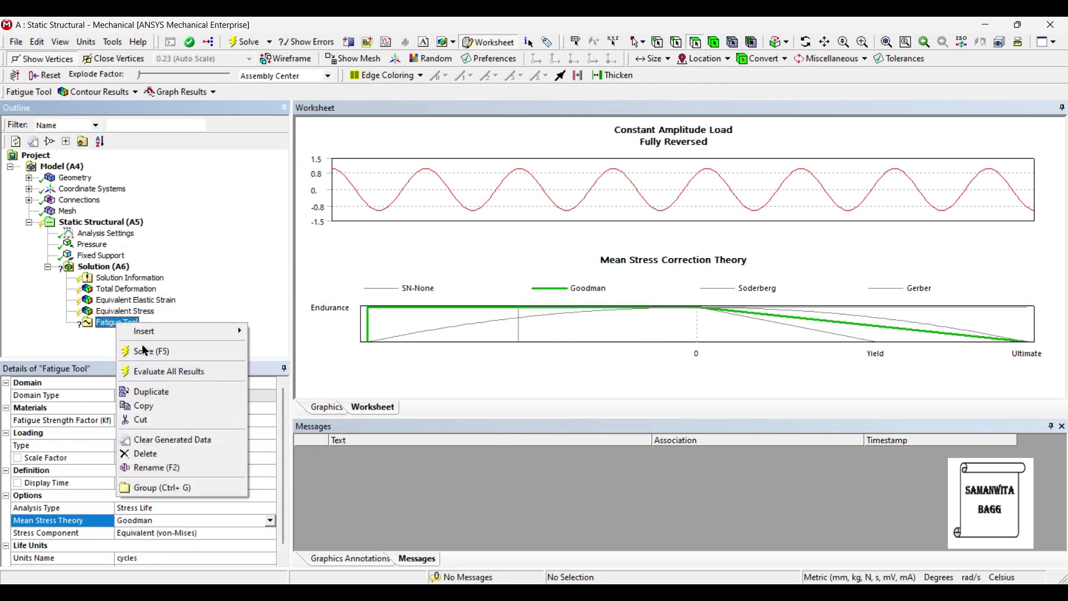
pyautogui.moveTo(148, 333)
pyautogui.click(281, 333)
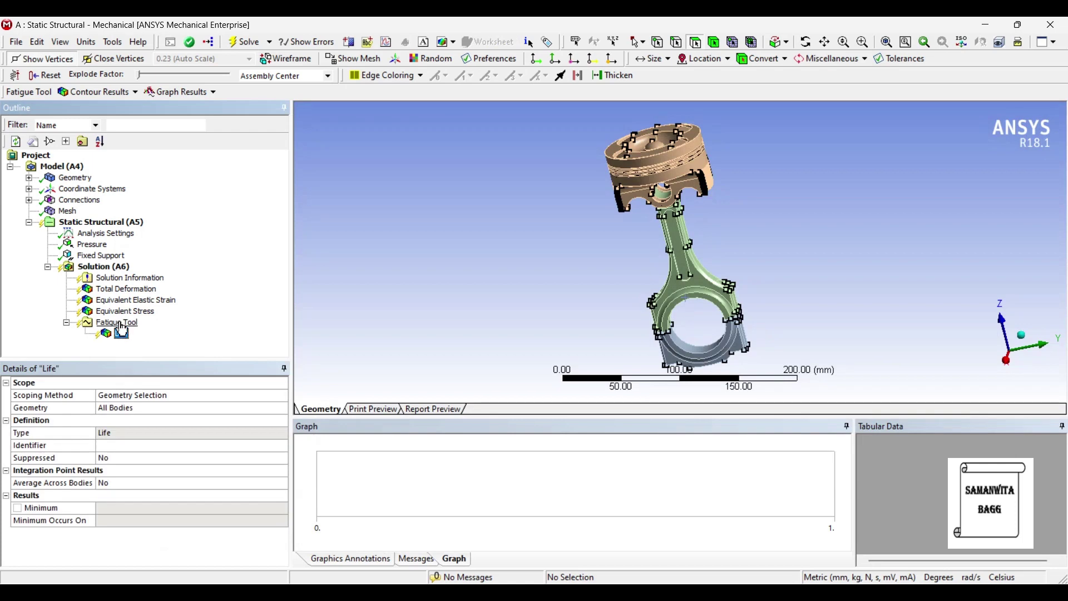
pyautogui.rightClick(123, 328)
pyautogui.click(280, 345)
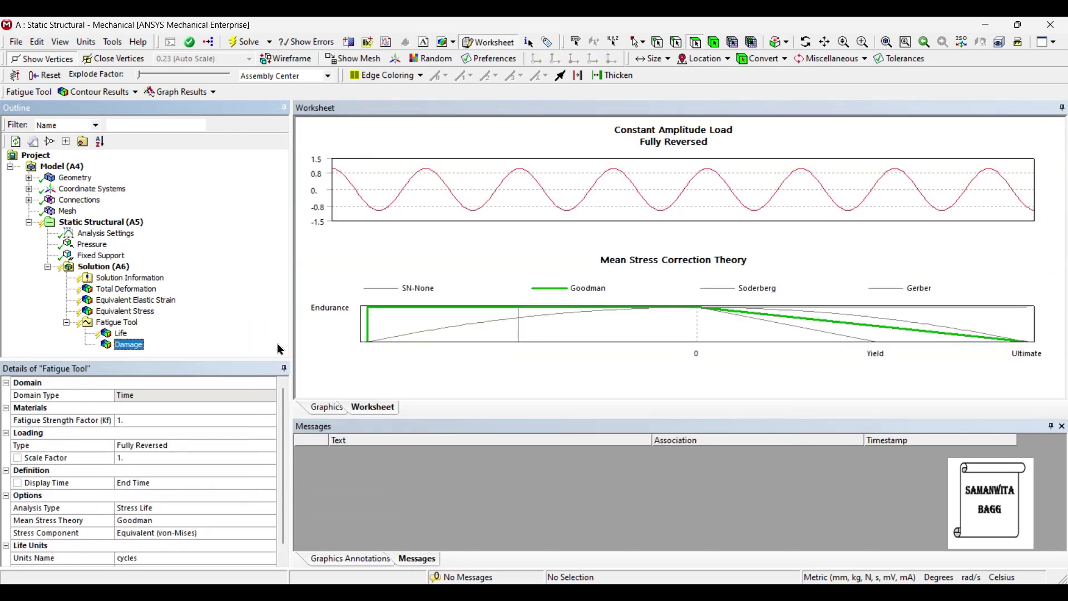
# Add a Stress Tool with a Safety Factor result under the Solution.
pyautogui.click(119, 267)
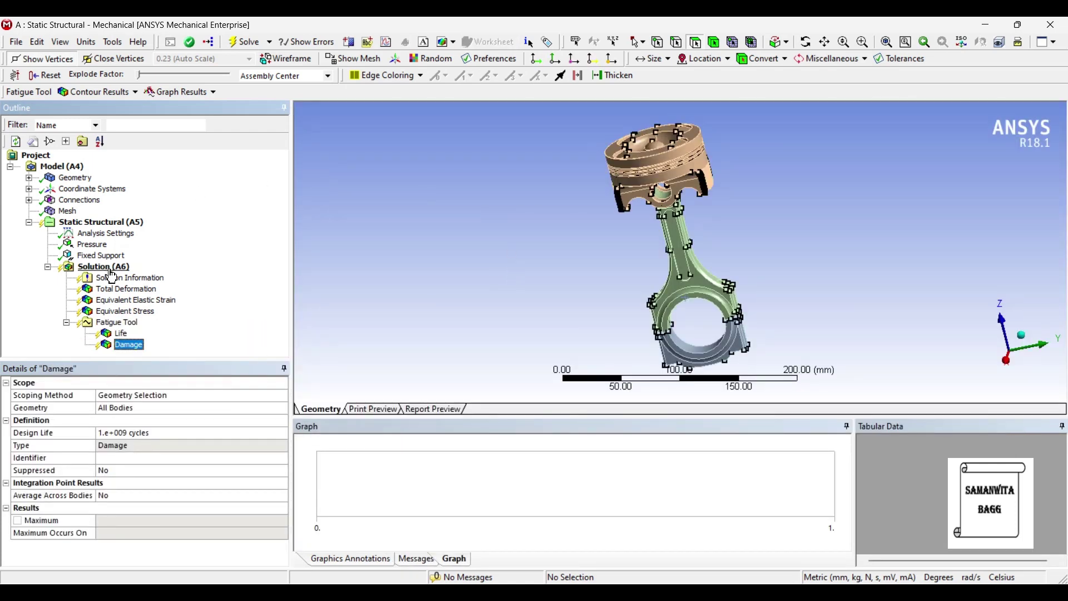
pyautogui.click(508, 96)
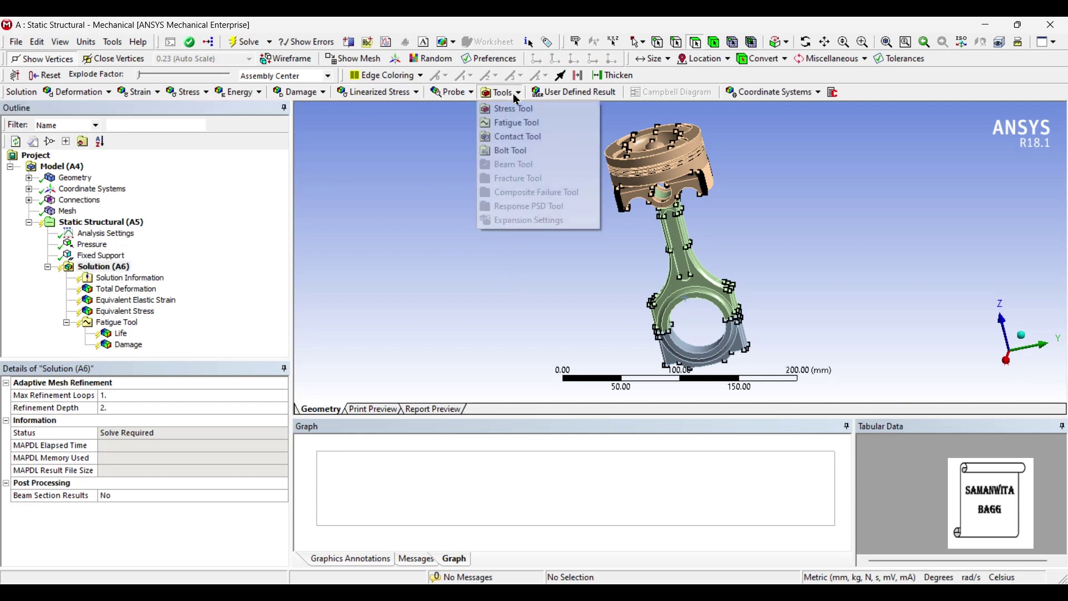
pyautogui.click(513, 108)
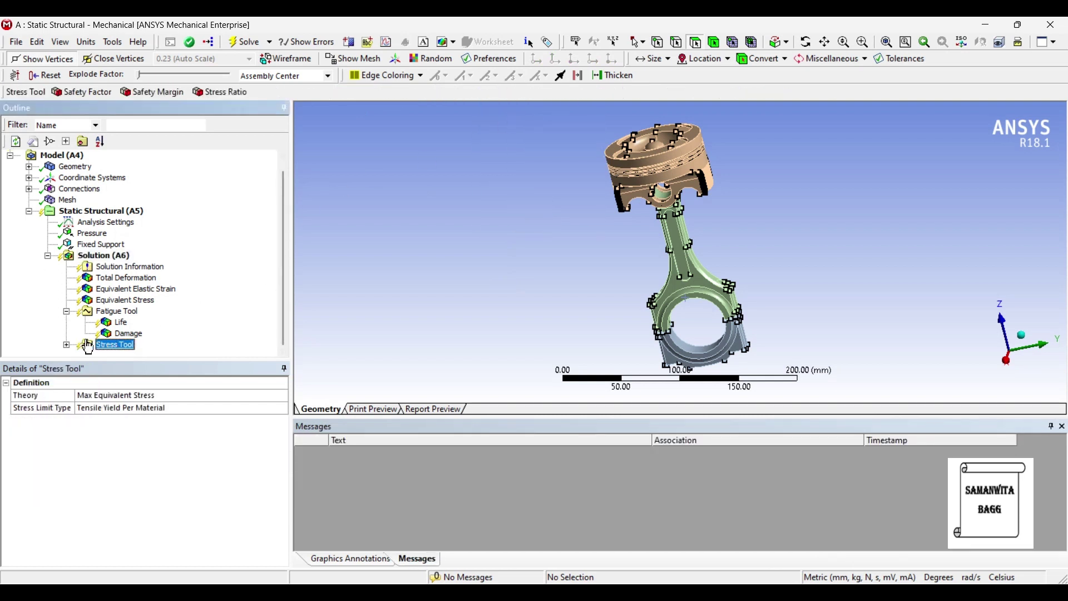
pyautogui.click(66, 346)
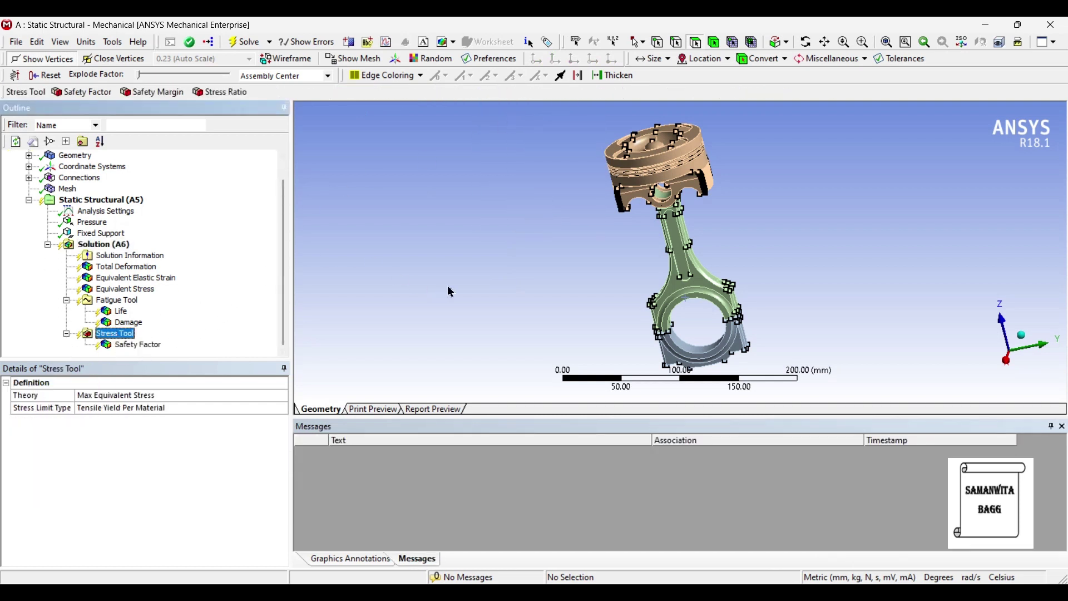
pyautogui.moveTo(662, 319); pyautogui.dragTo(558, 272, button='middle')
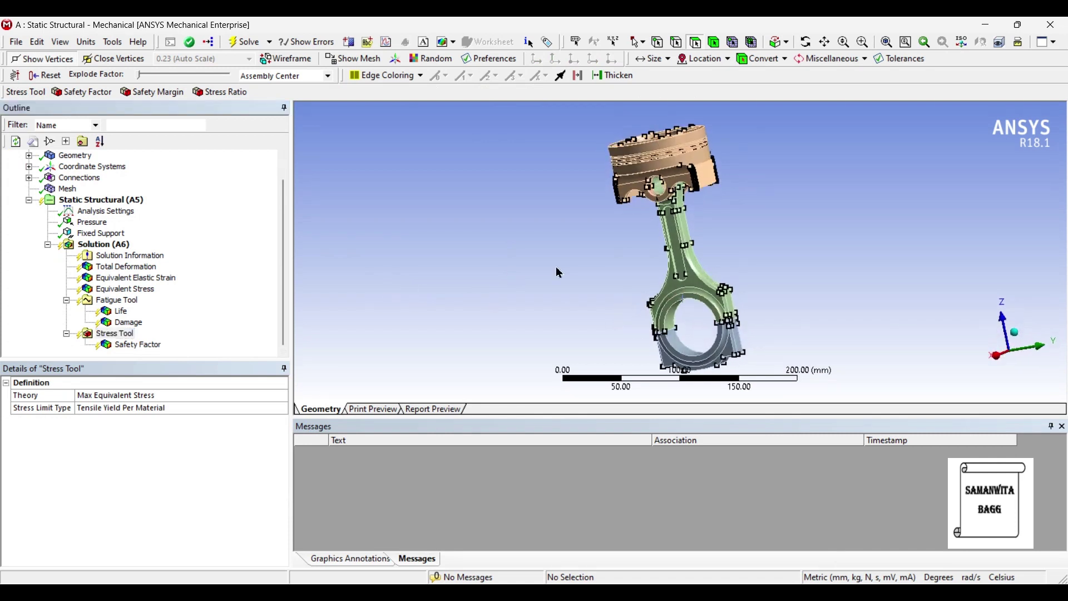
pyautogui.click(95, 245)
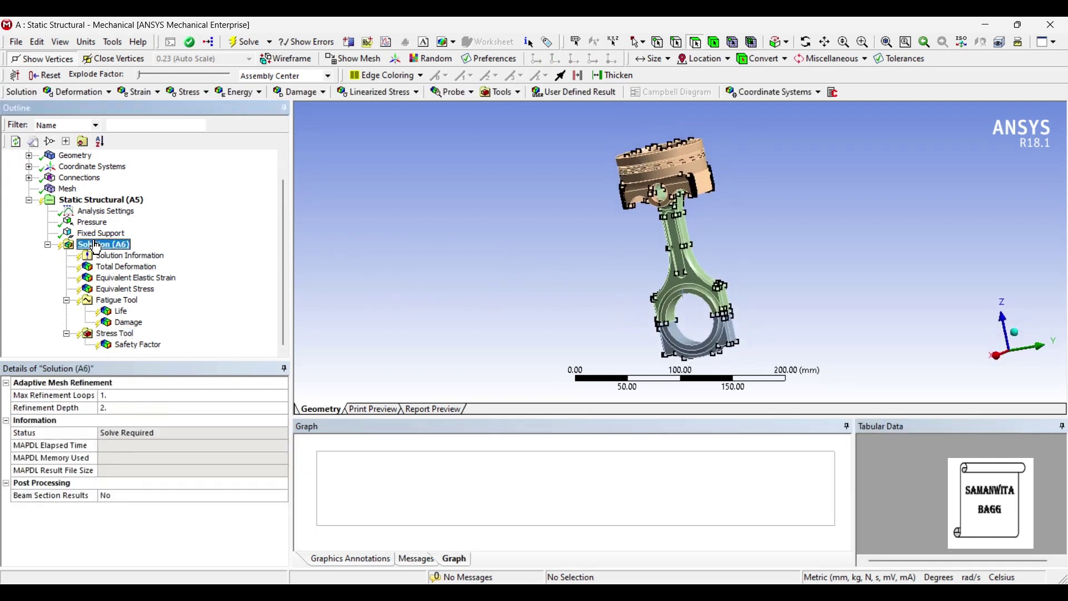
# Re-solve the model, writing a 73.875 MB result file, then rotate the view.
pyautogui.click(238, 43)
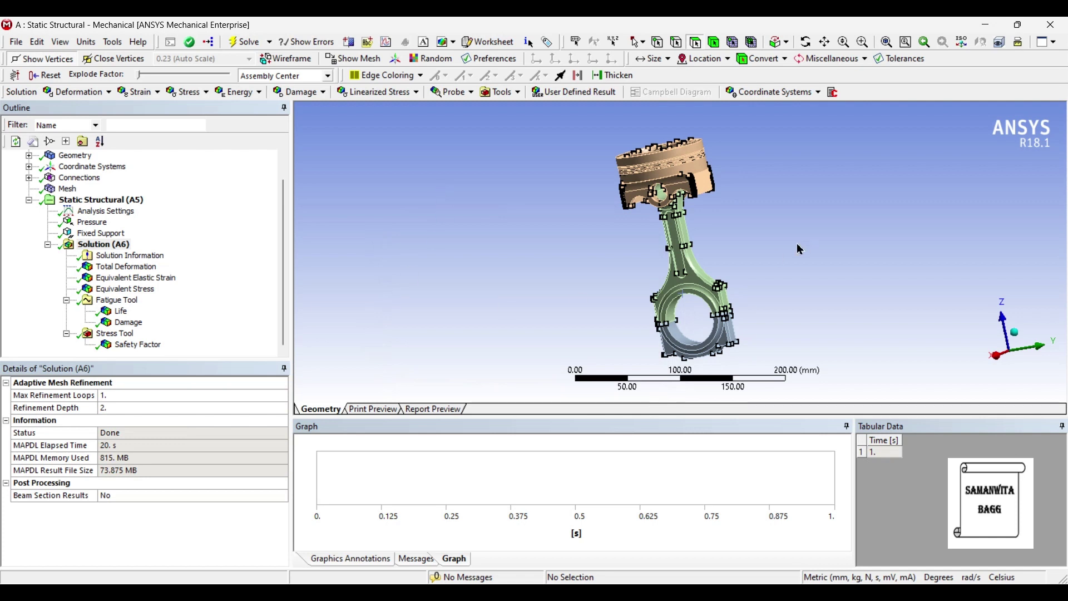
pyautogui.moveTo(676, 203); pyautogui.dragTo(651, 319, button='middle')
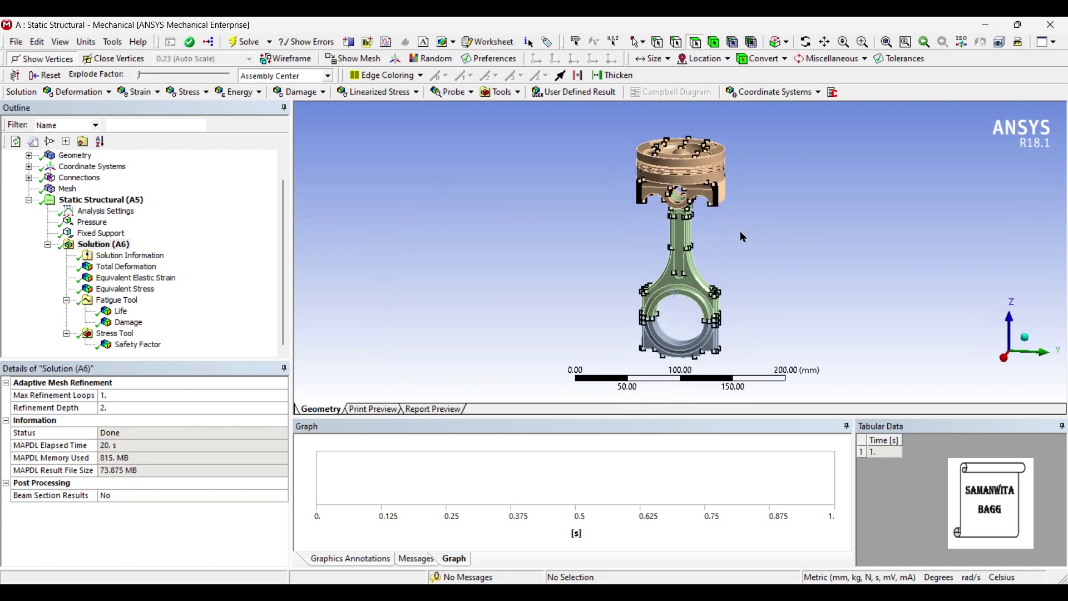
# Show the Total Deformation contour (max 0.8352 mm) with No WireFrame mesh edges.
pyautogui.click(127, 267)
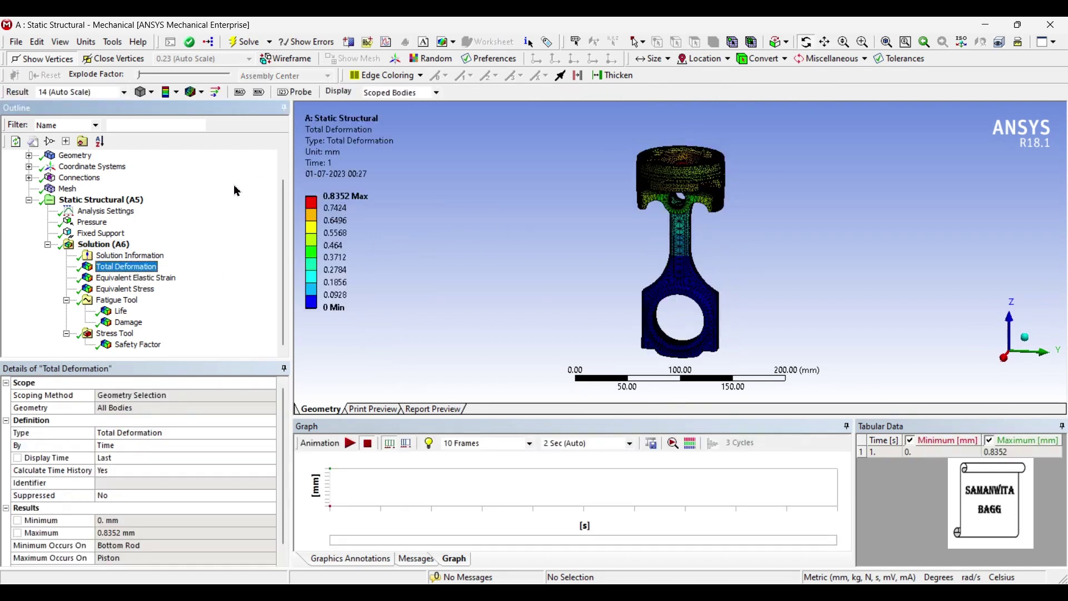
pyautogui.click(205, 93)
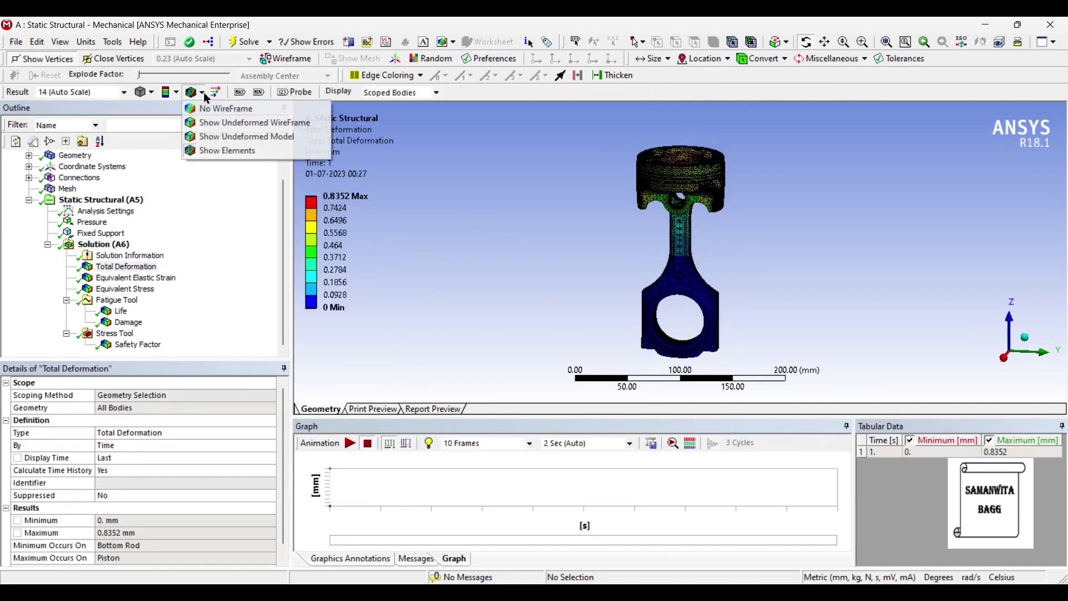
pyautogui.click(207, 109)
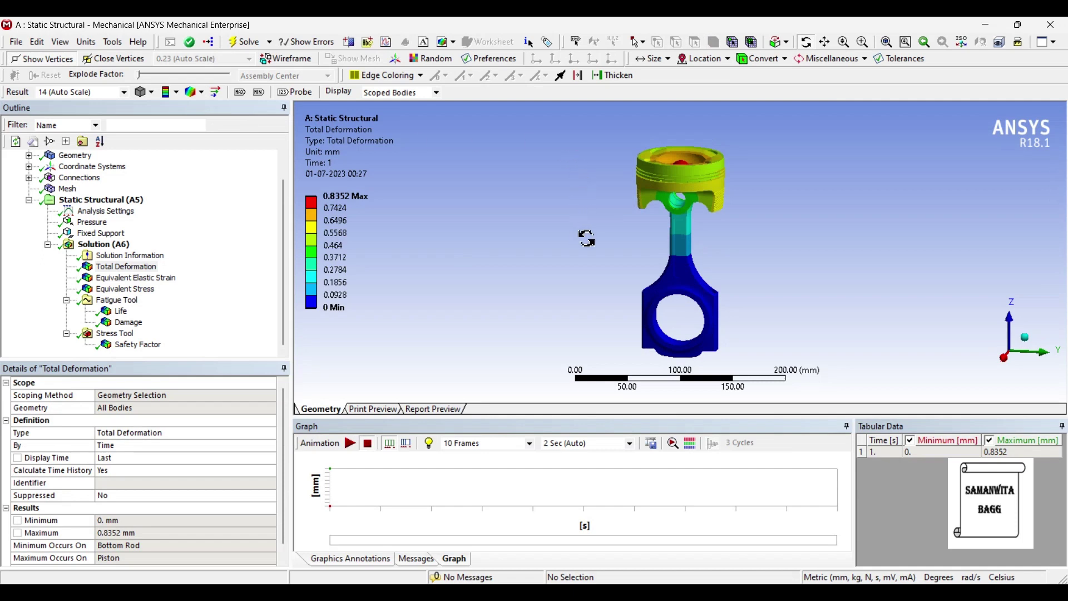
# Tilt the model toward the piston crown and play then pause the deformation animation.
pyautogui.moveTo(708, 243); pyautogui.dragTo(733, 232)
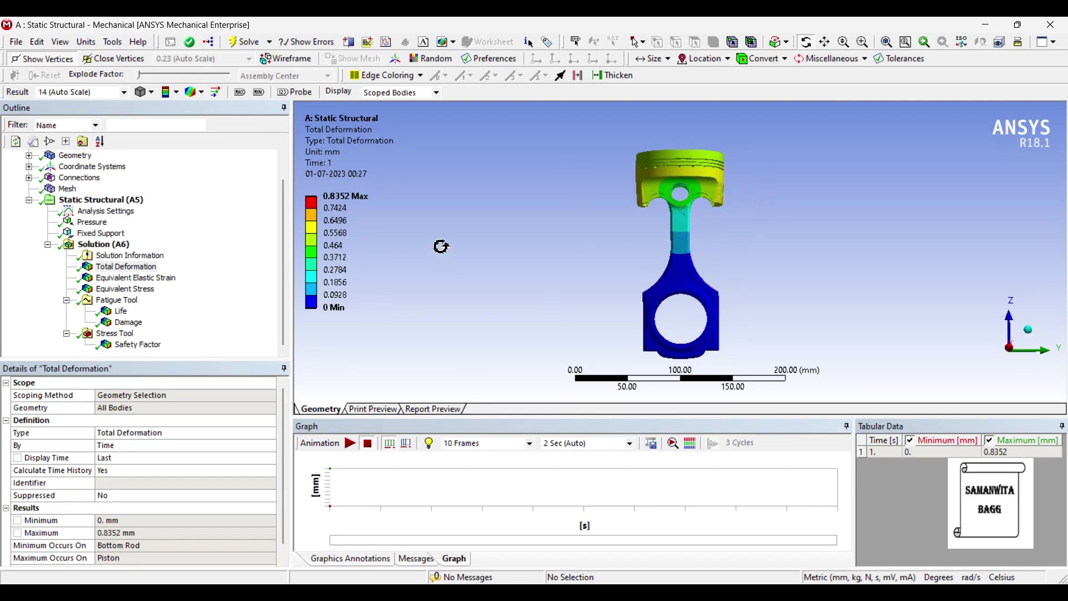
pyautogui.moveTo(707, 181); pyautogui.dragTo(701, 249)
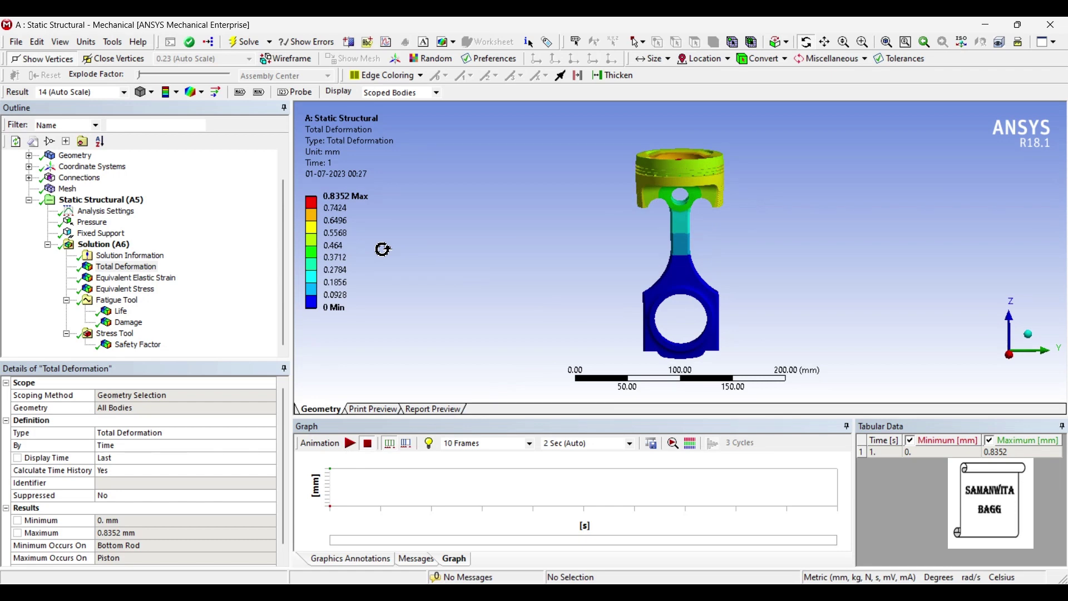
pyautogui.click(350, 443)
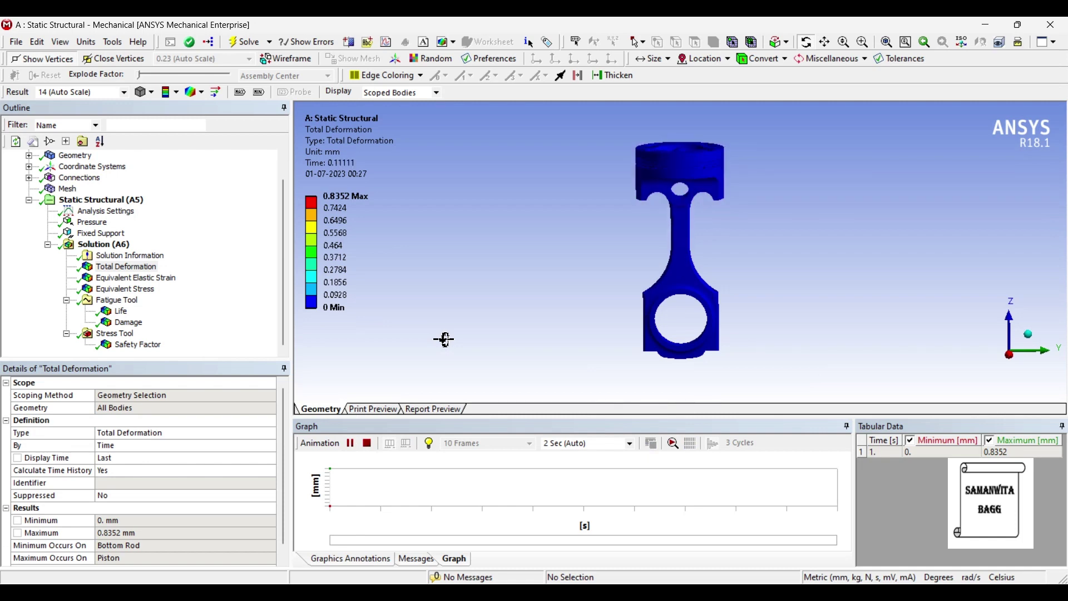
pyautogui.click(352, 445)
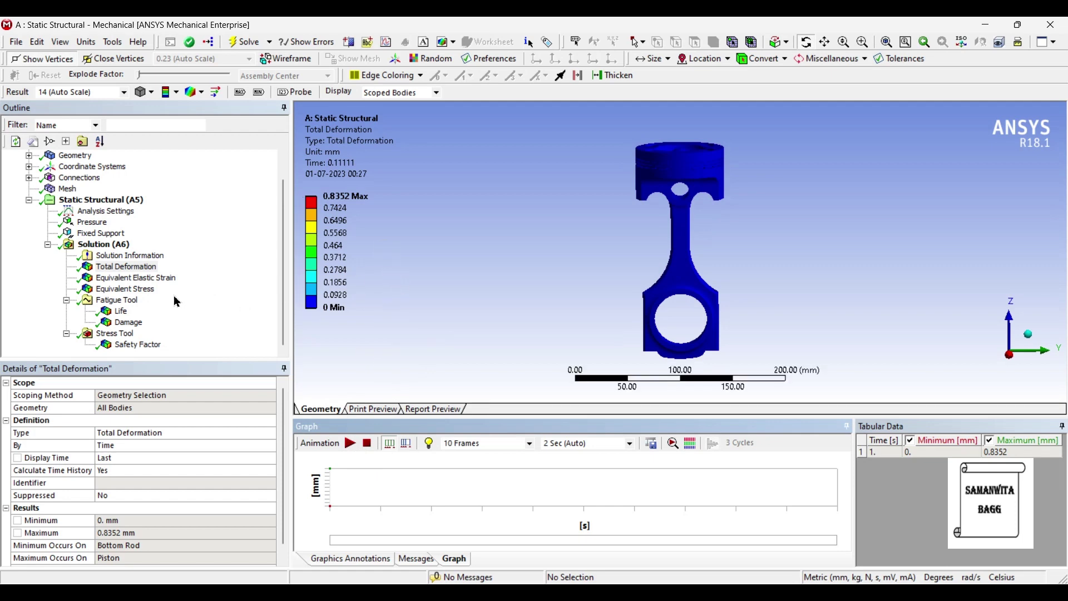
pyautogui.click(161, 278)
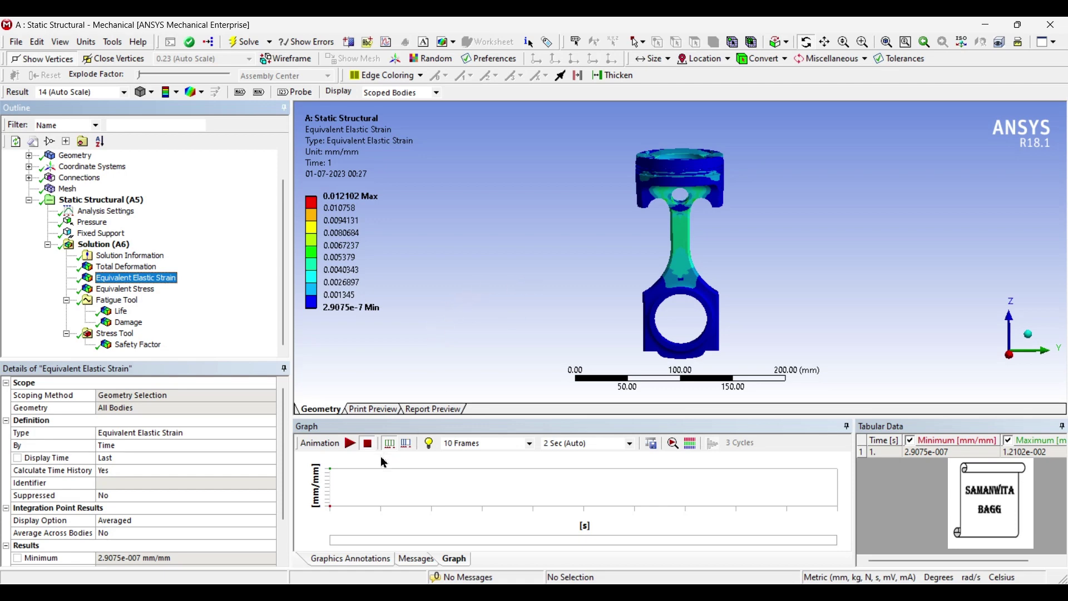
# Play the 0.012102 mm/mm strain animation, orbit toward a top view, then pause it.
pyautogui.click(351, 444)
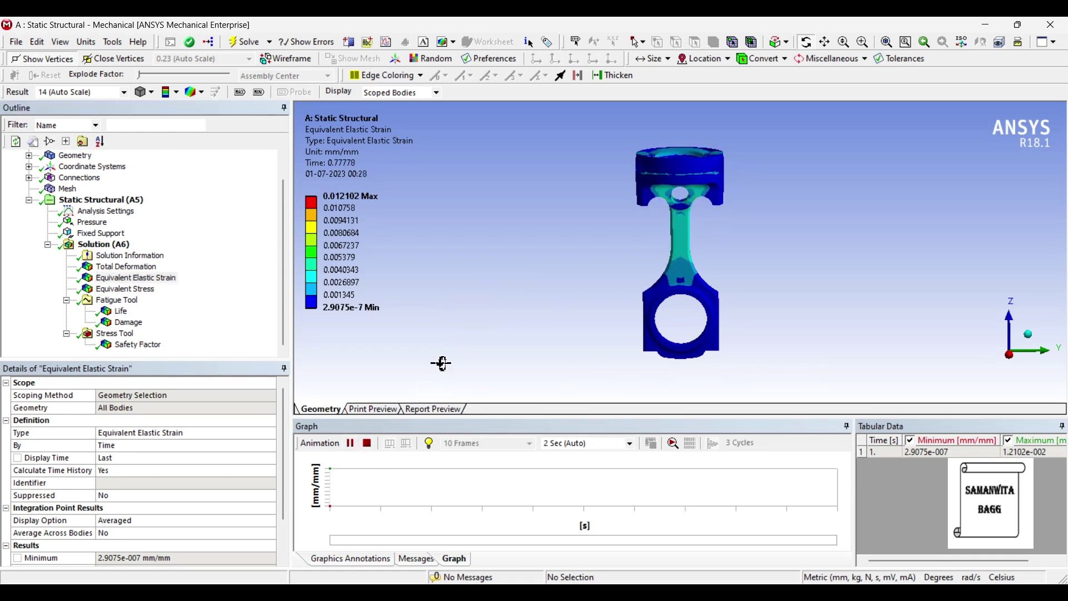
pyautogui.moveTo(442, 363); pyautogui.dragTo(556, 262)
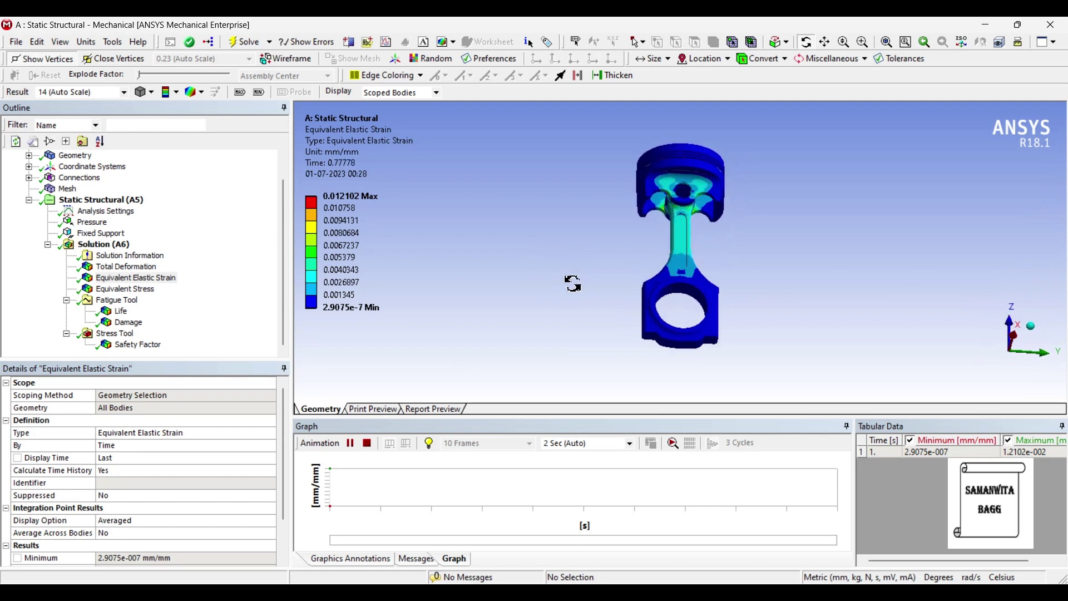
pyautogui.click(351, 443)
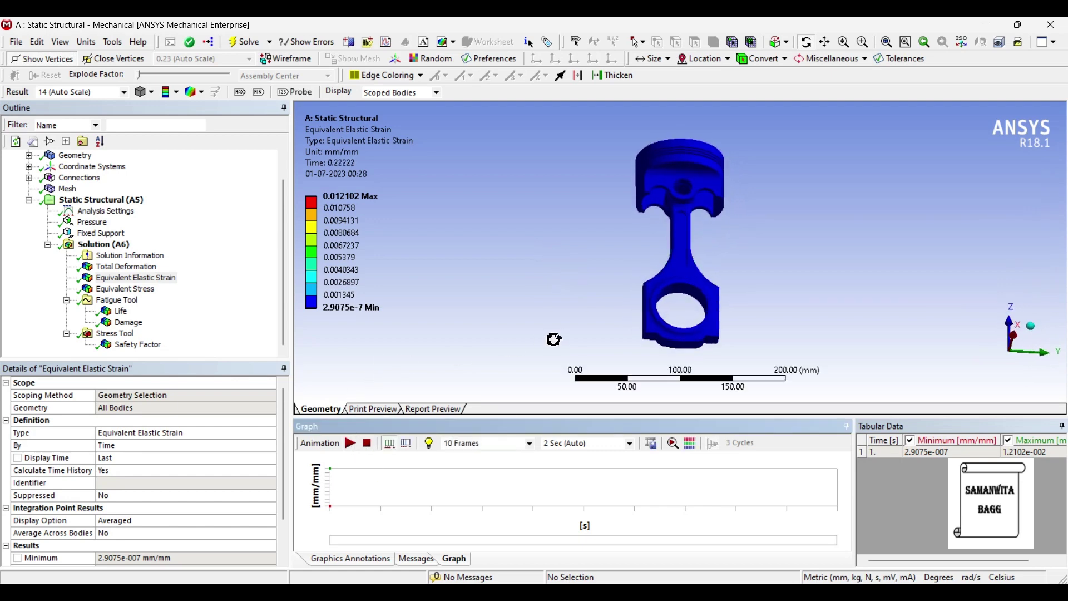
pyautogui.moveTo(553, 336); pyautogui.dragTo(560, 351)
pyautogui.moveTo(718, 330)
pyautogui.mouseDown()
pyautogui.moveTo(737, 337)
pyautogui.moveTo(717, 342)
pyautogui.mouseUp()
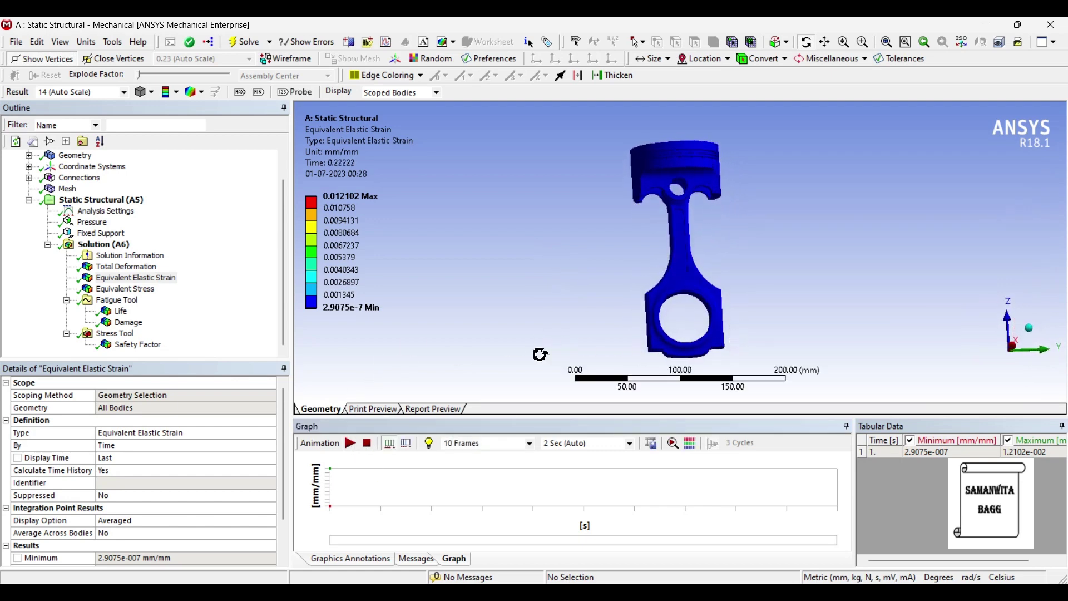
pyautogui.click(147, 291)
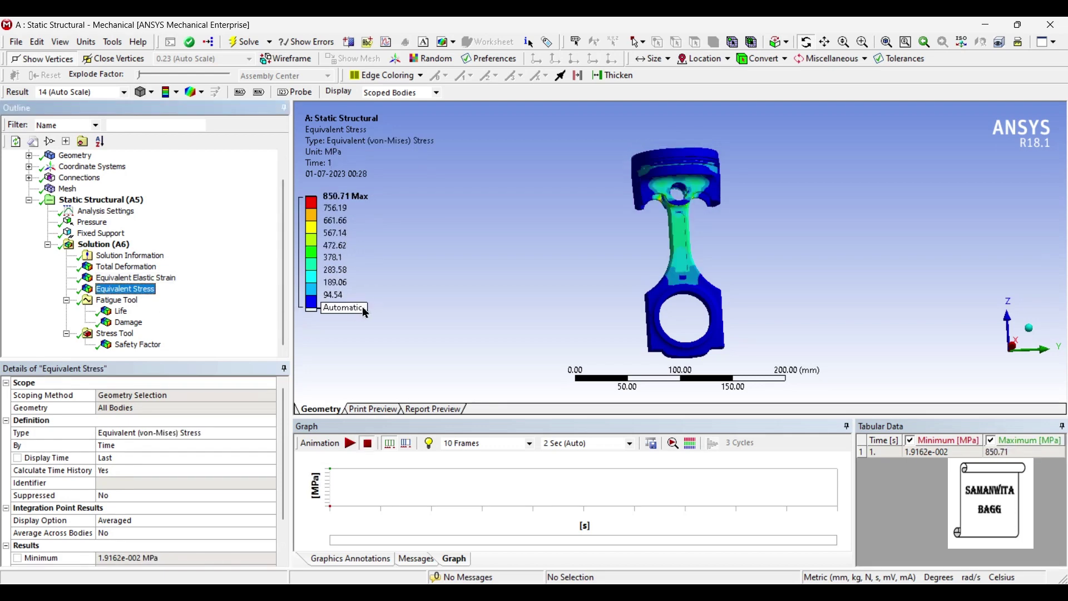
# Animate the 850.71 MPa stress contour while orbiting and zooming the piston and connecting rod.
pyautogui.click(348, 445)
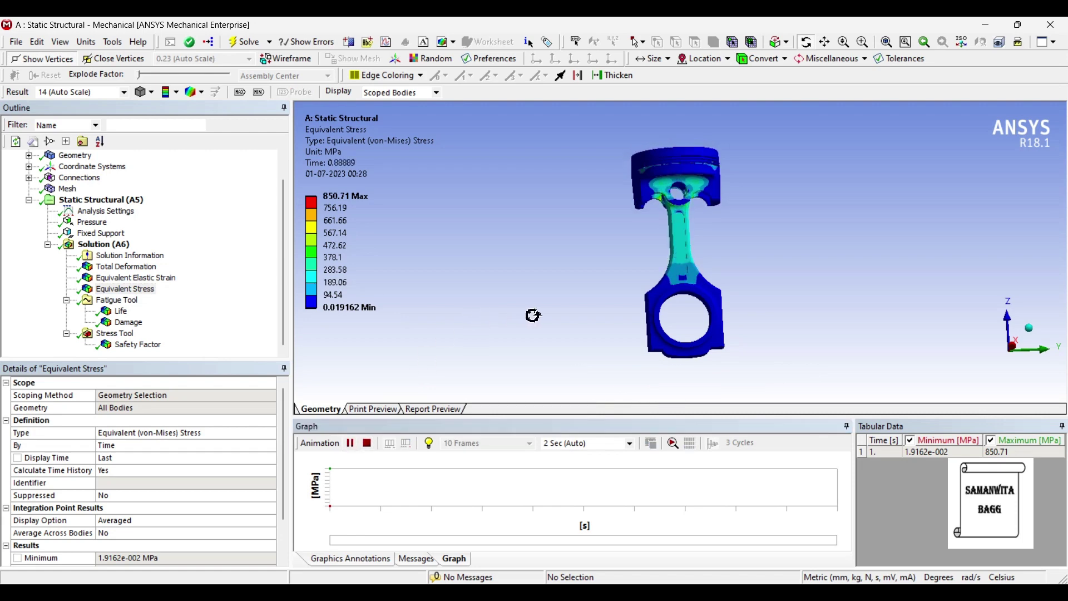
pyautogui.moveTo(634, 262); pyautogui.dragTo(599, 312, button='middle')
pyautogui.scroll(-3, 327, 329)
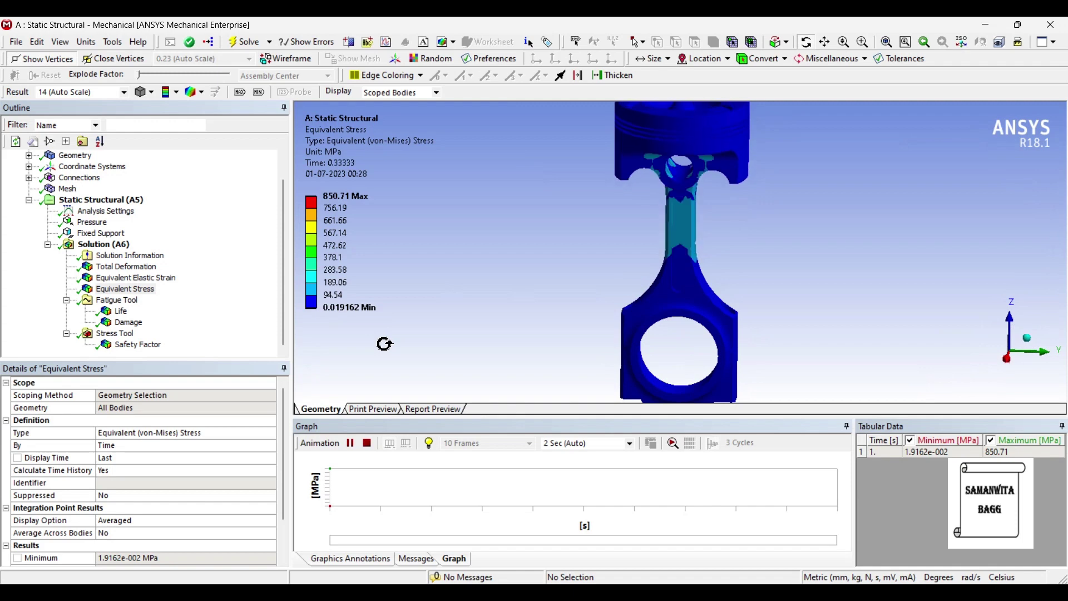
pyautogui.moveTo(558, 306); pyautogui.dragTo(445, 310, button='middle')
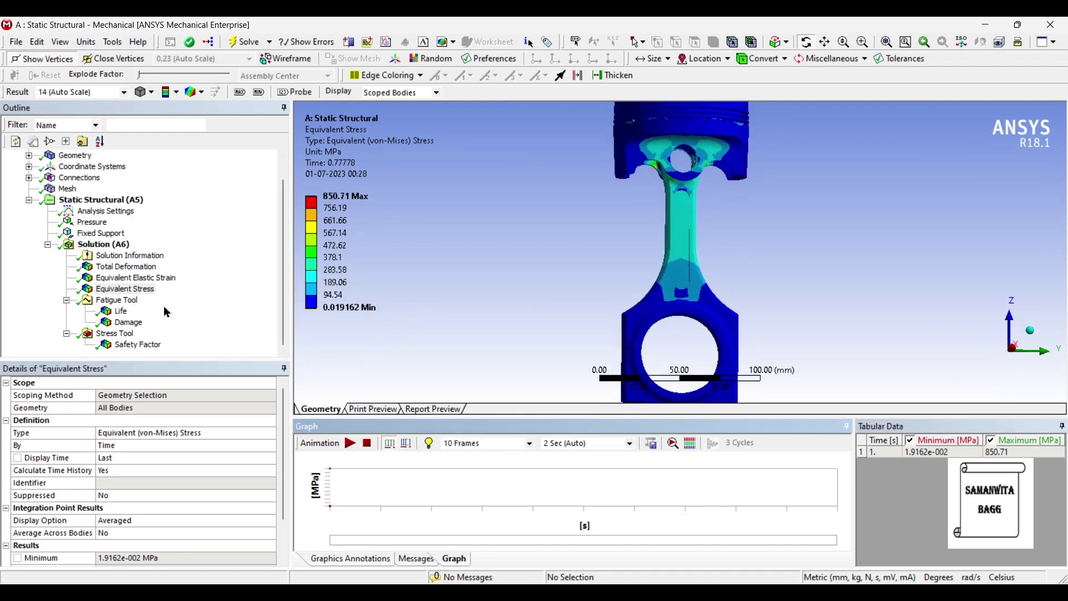
# Review the fatigue Life result, then display the Damage contour ranging 10 to 1e32.
pyautogui.click(121, 312)
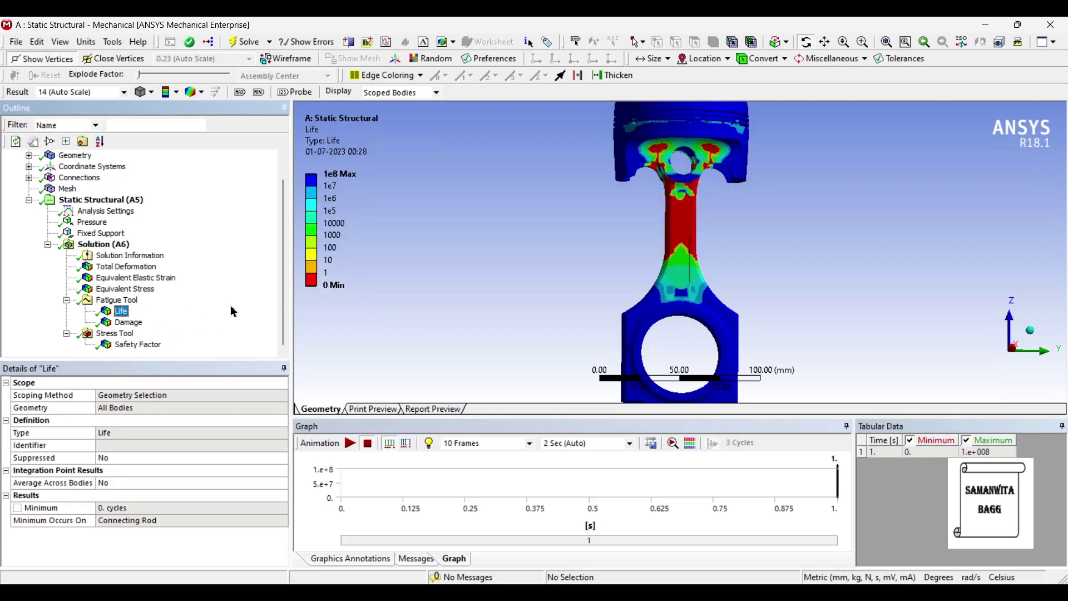
pyautogui.scroll(-2, 612, 312)
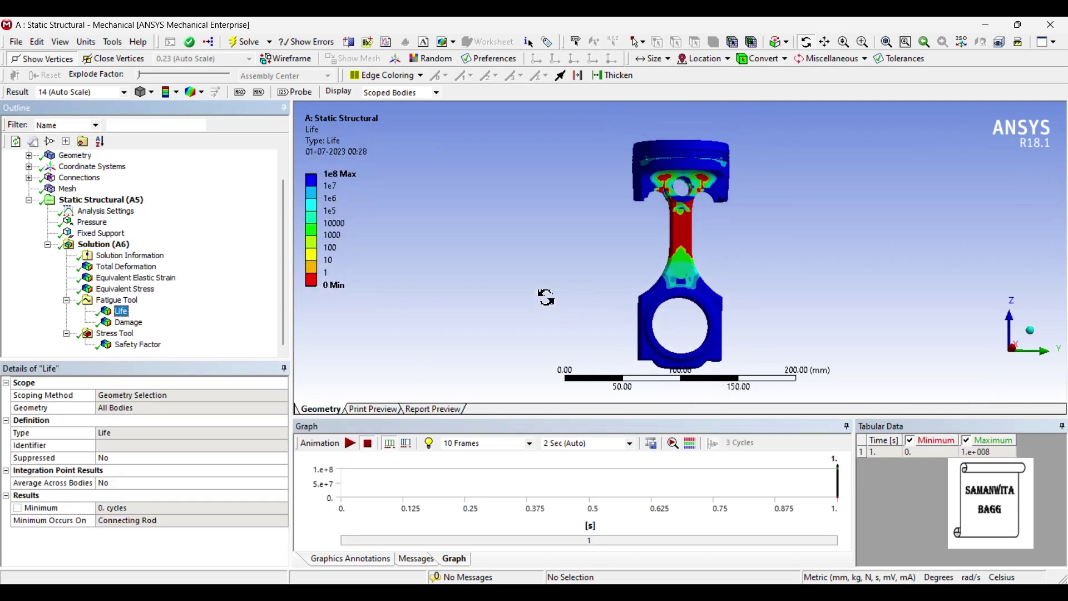
pyautogui.moveTo(632, 284); pyautogui.dragTo(624, 288)
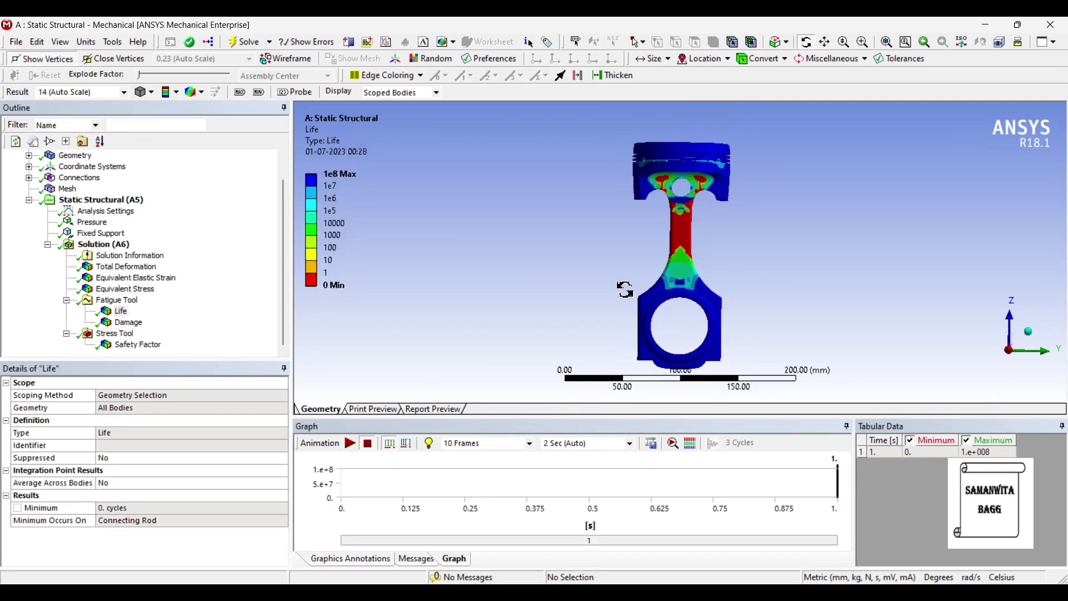
pyautogui.moveTo(354, 294)
pyautogui.scroll(2, 700, 245)
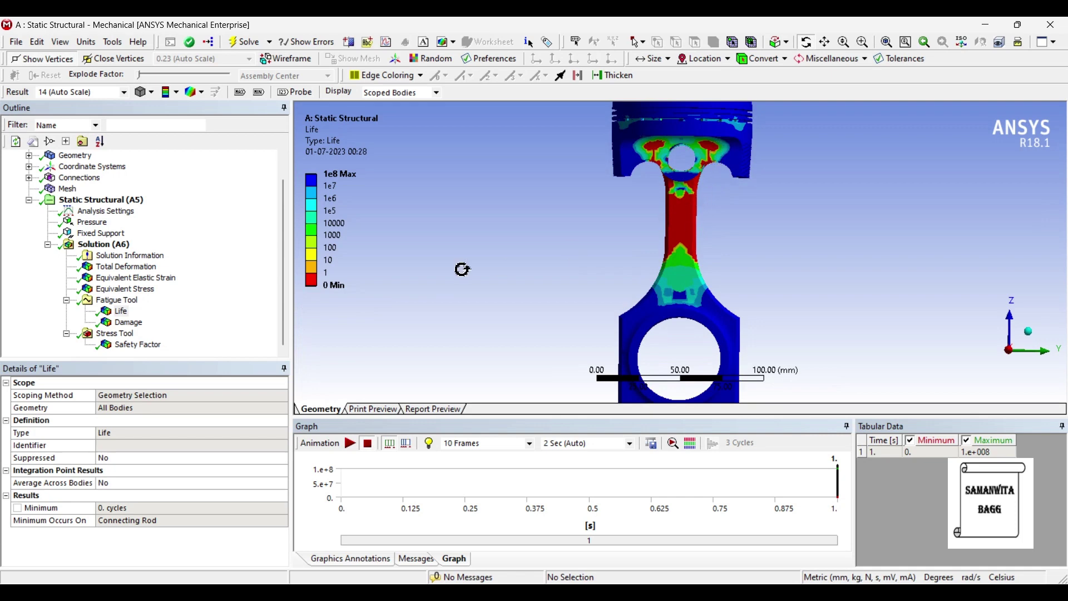
pyautogui.click(133, 323)
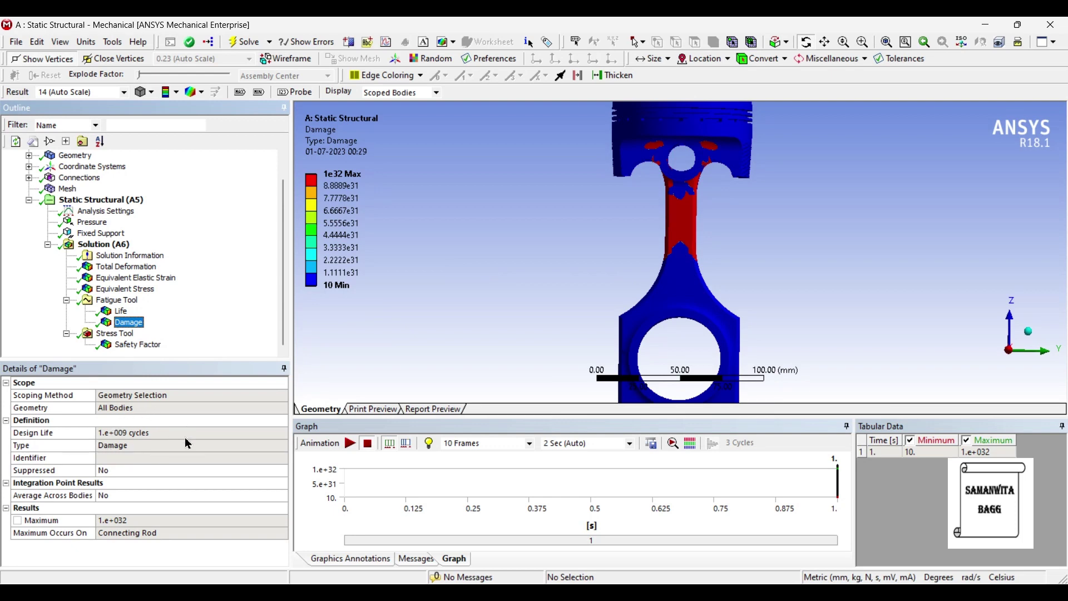
# Inspect the Safety Factor contour (0.32914 to 15) and its legend values, leaving them unchanged.
pyautogui.press('Down')
pyautogui.press('Down')
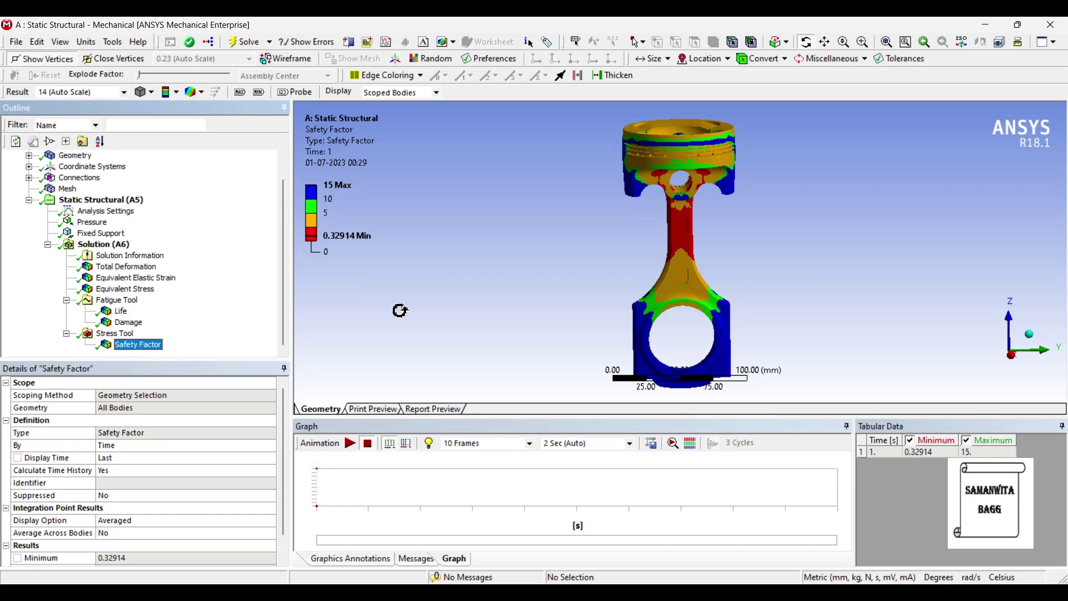
pyautogui.moveTo(520, 296); pyautogui.dragTo(604, 244)
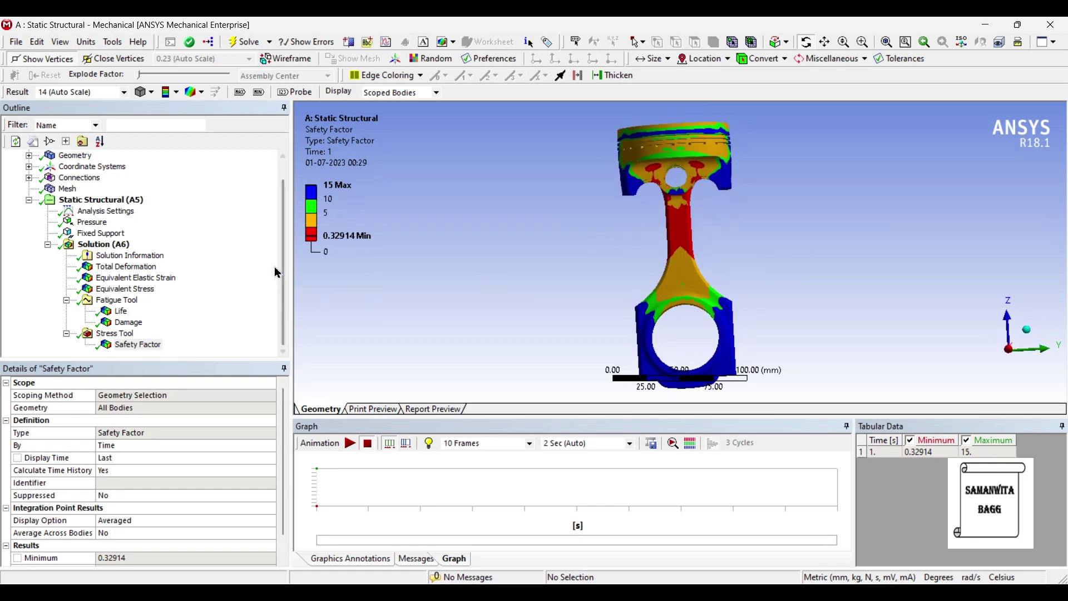
pyautogui.click(315, 231)
pyautogui.press('Escape')
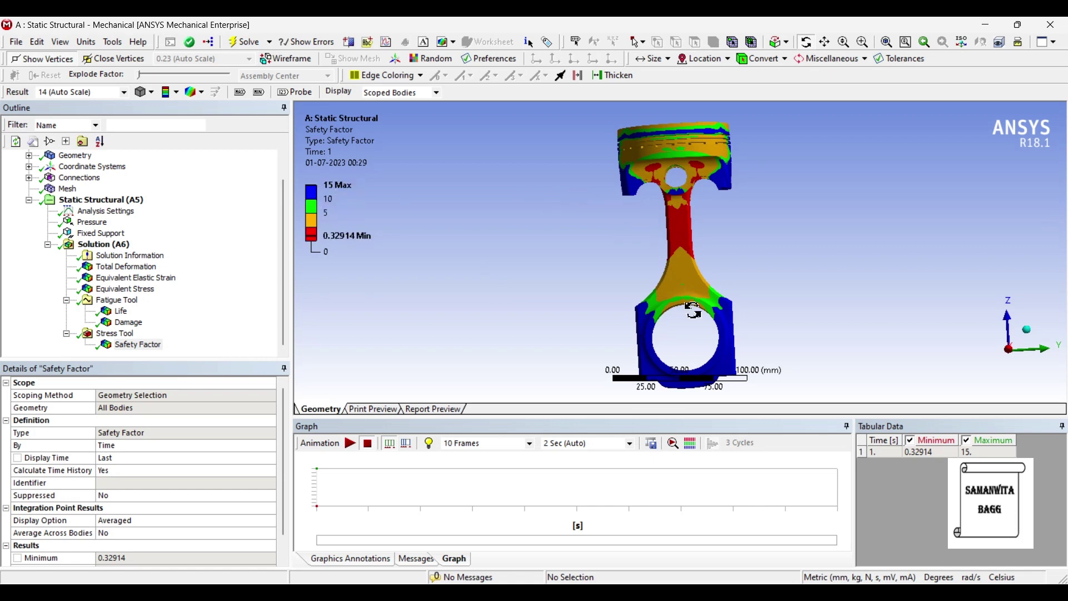
pyautogui.click(329, 202)
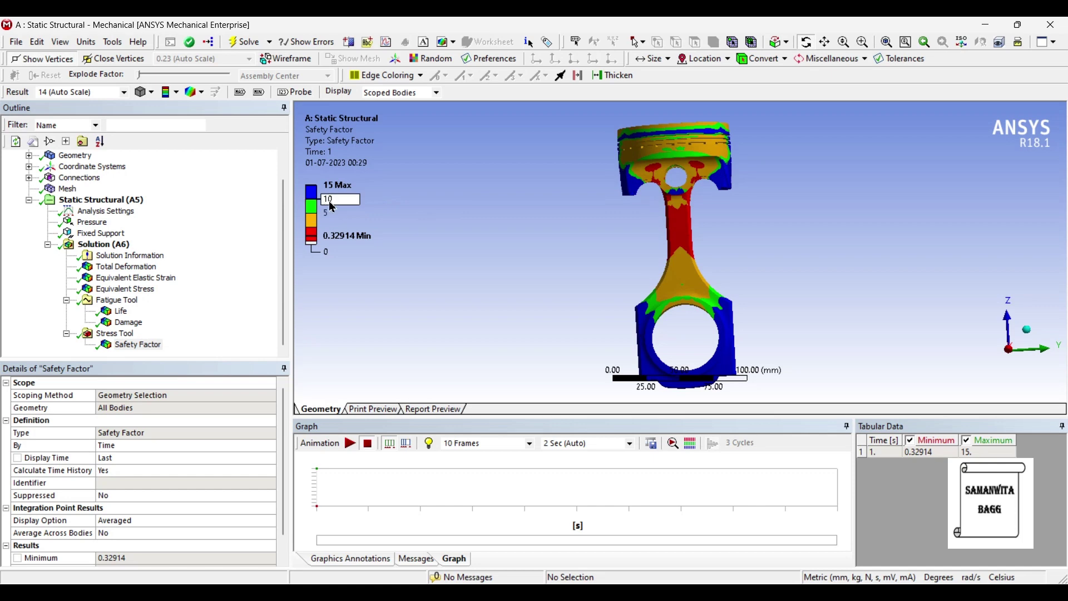
pyautogui.click(446, 186)
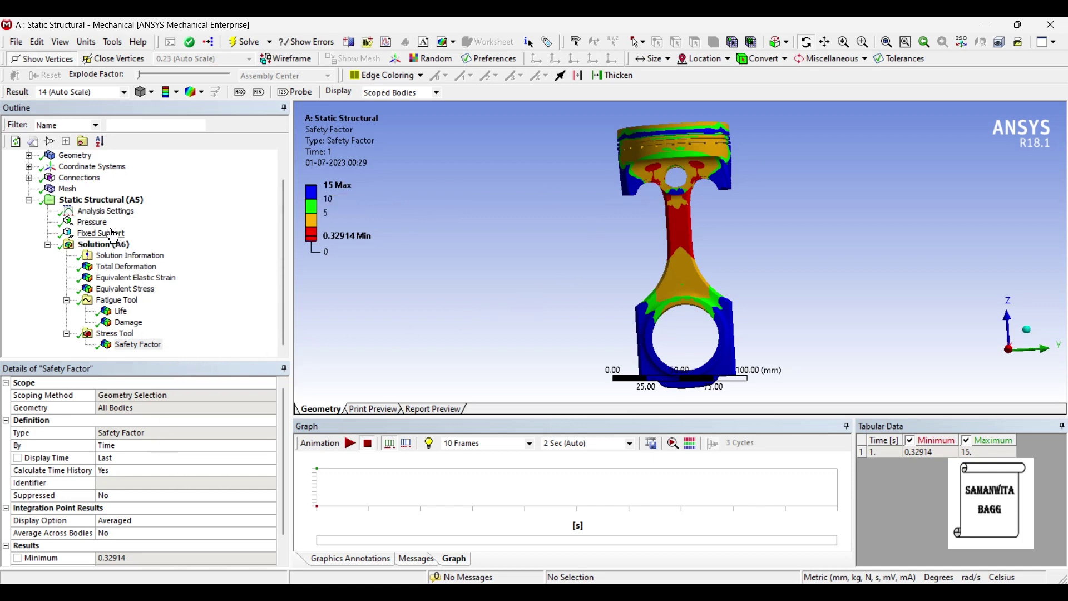
# Set the pressure's Z component to -5 MPa and re-solve the model.
pyautogui.click(94, 223)
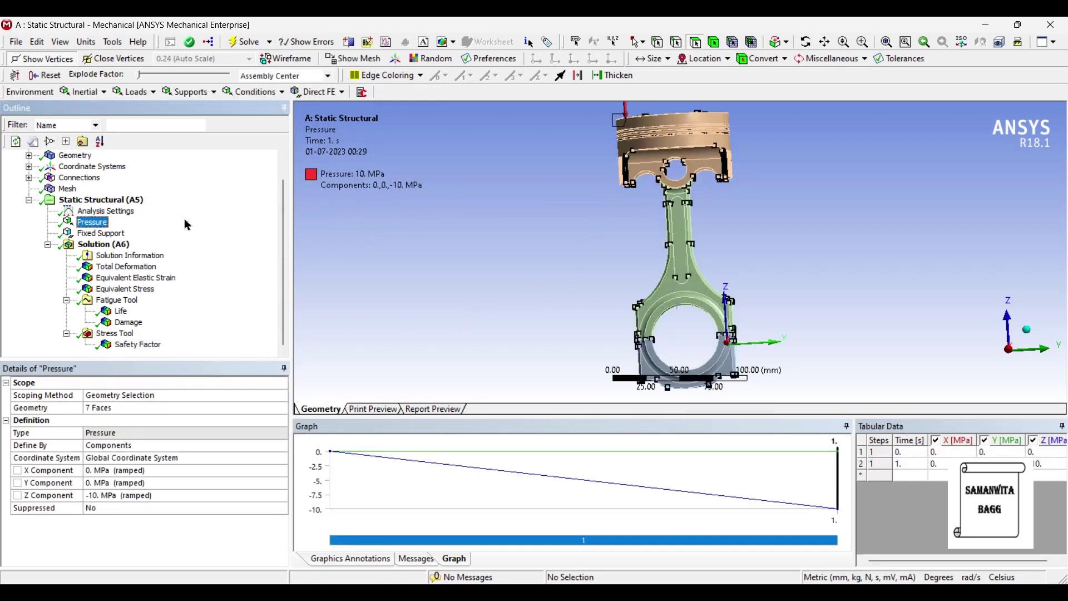
pyautogui.click(119, 495)
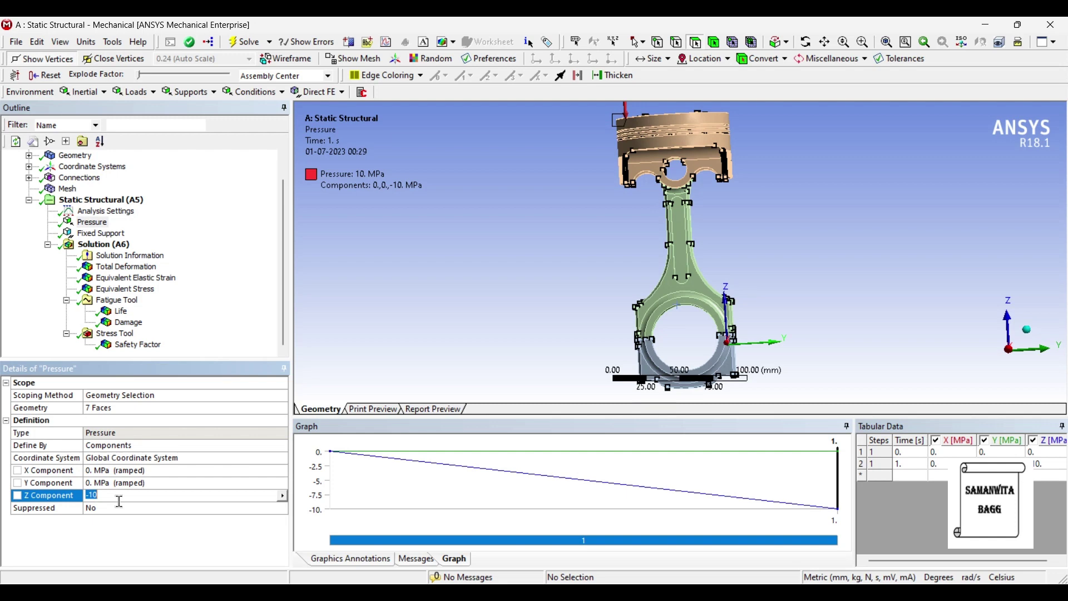
pyautogui.write('-5')
pyautogui.press('Return')
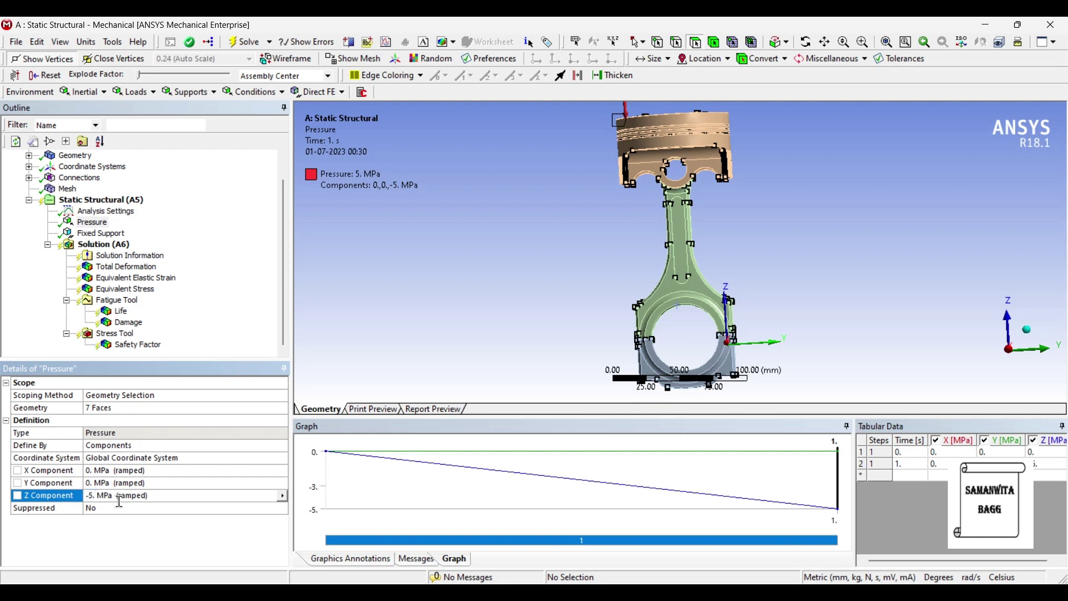
pyautogui.click(114, 245)
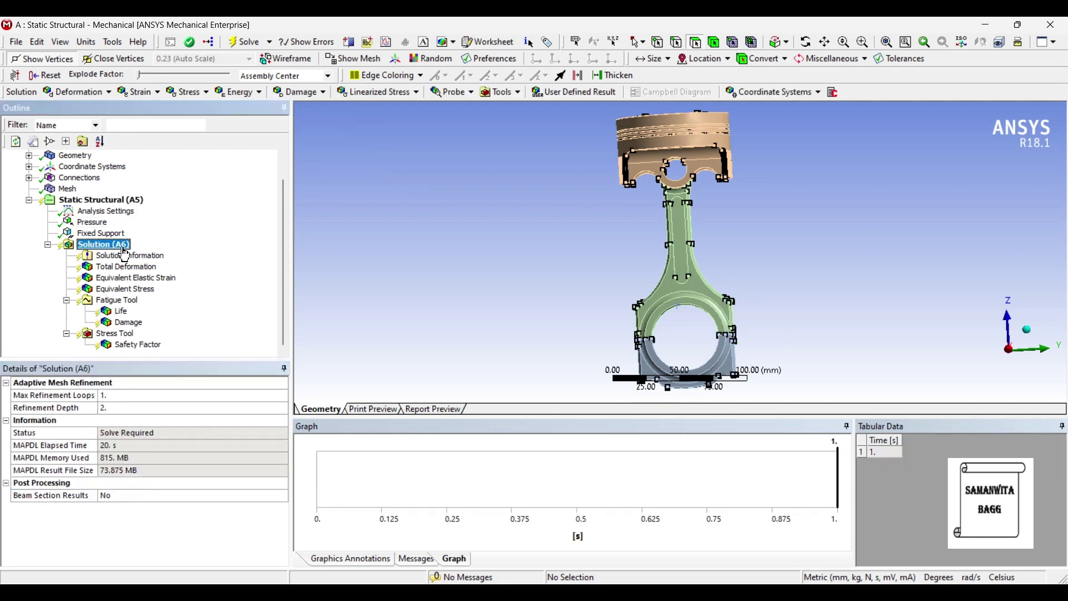
pyautogui.click(247, 45)
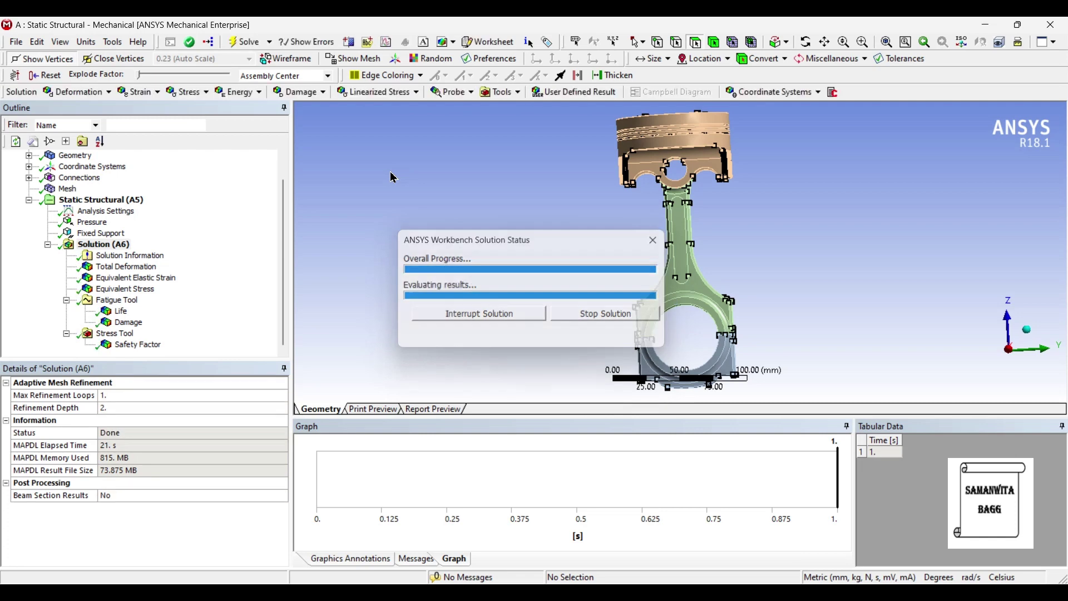
# Show the updated Safety Factor (minimum 0.65828) and split its legend into finer bands between 1 and 5.
pyautogui.click(152, 349)
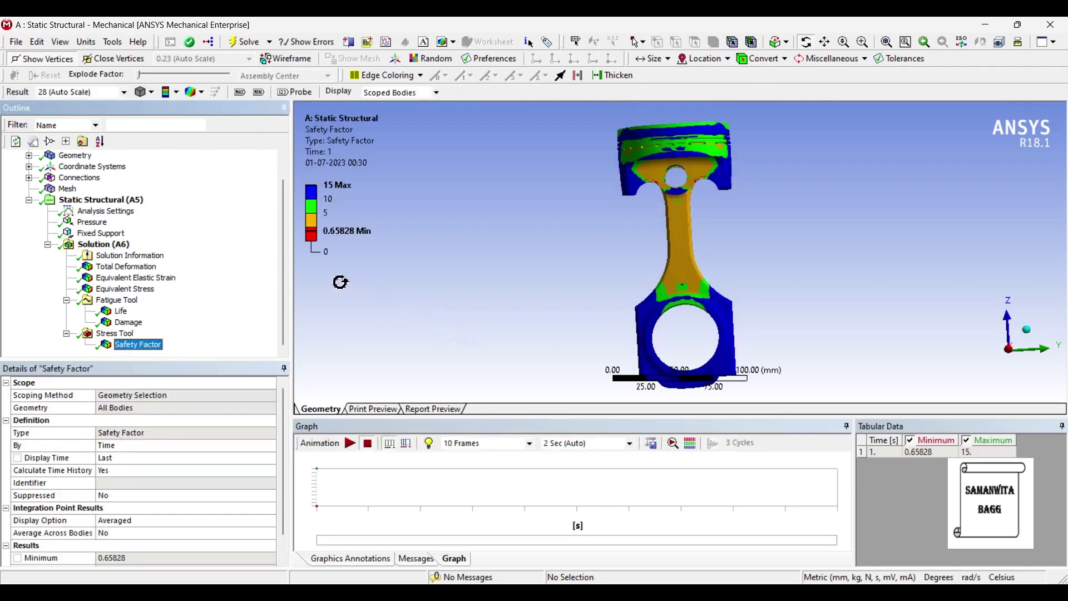
pyautogui.click(313, 250)
pyautogui.click(312, 236)
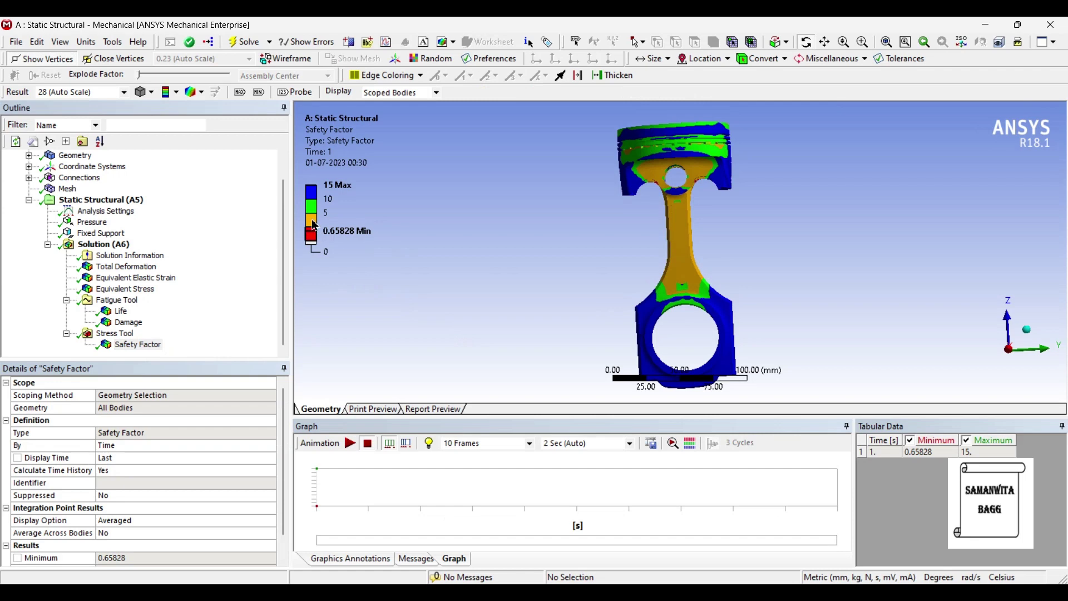
pyautogui.click(299, 216)
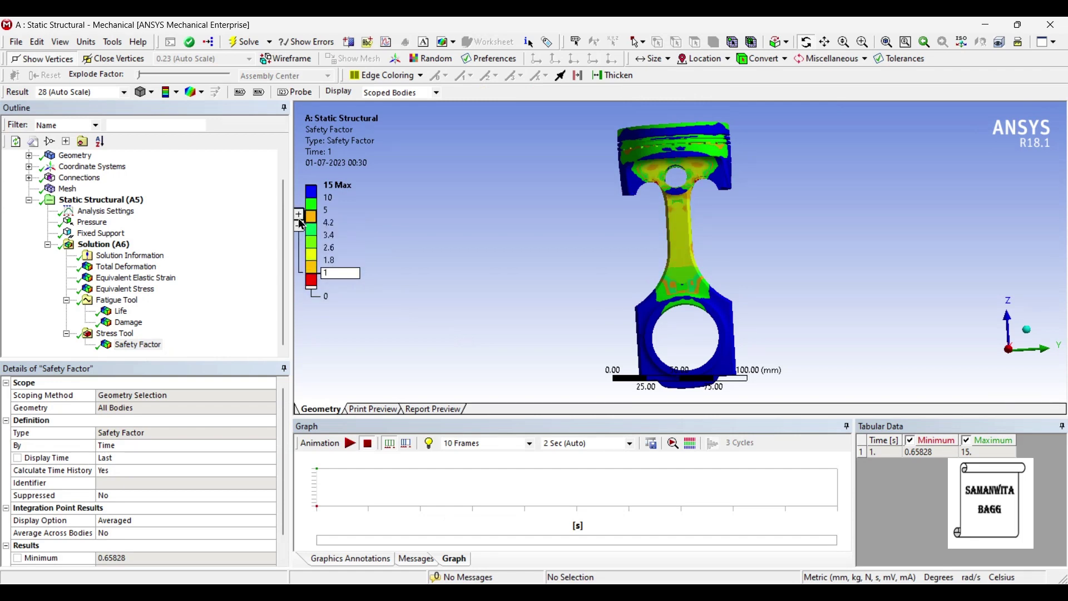
pyautogui.click(300, 214)
pyautogui.click(299, 215)
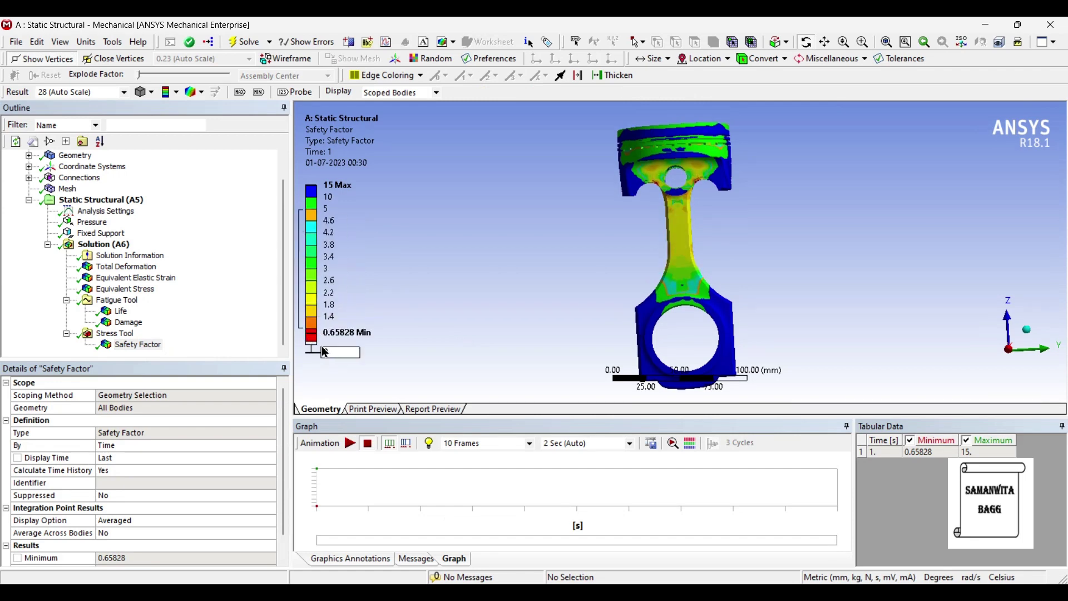
# Rotate and zoom the model to face the pin bore, then display fatigue Life.
pyautogui.moveTo(698, 215); pyautogui.dragTo(667, 180)
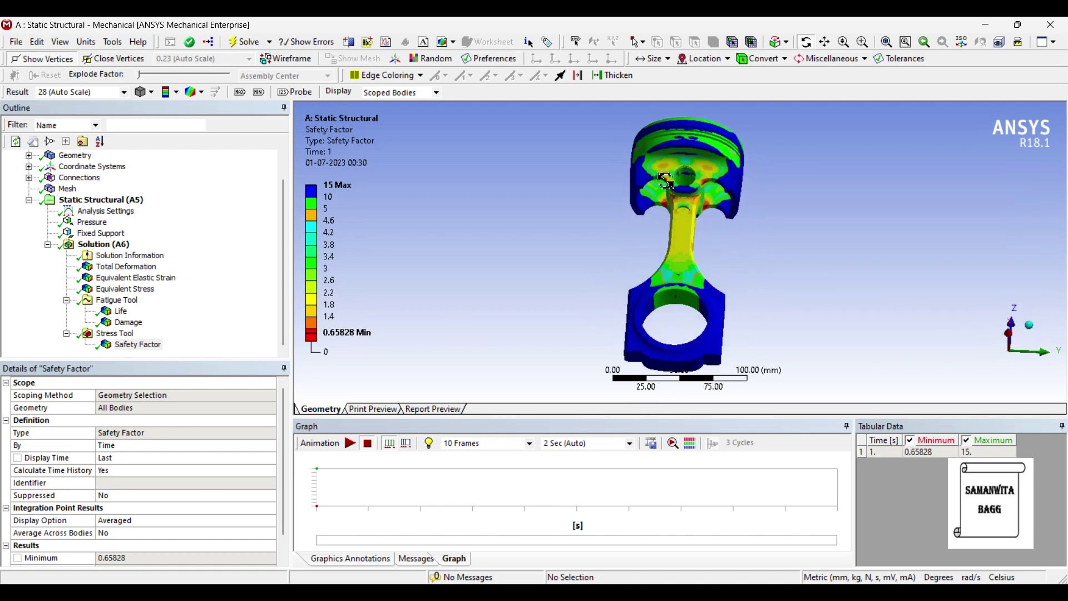
pyautogui.moveTo(693, 217); pyautogui.dragTo(693, 266)
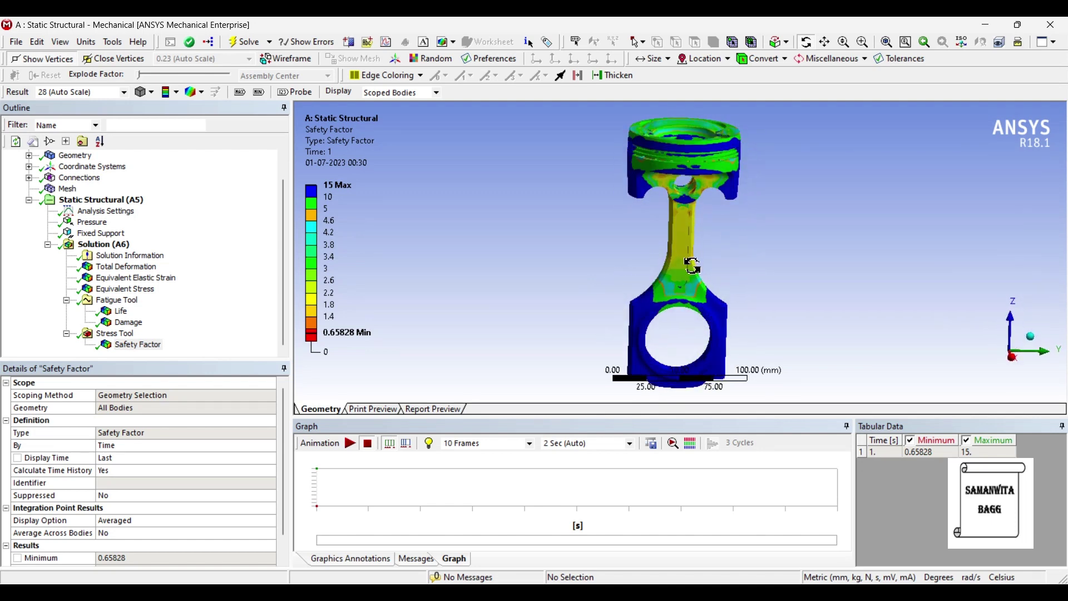
pyautogui.scroll(-1, 479, 289)
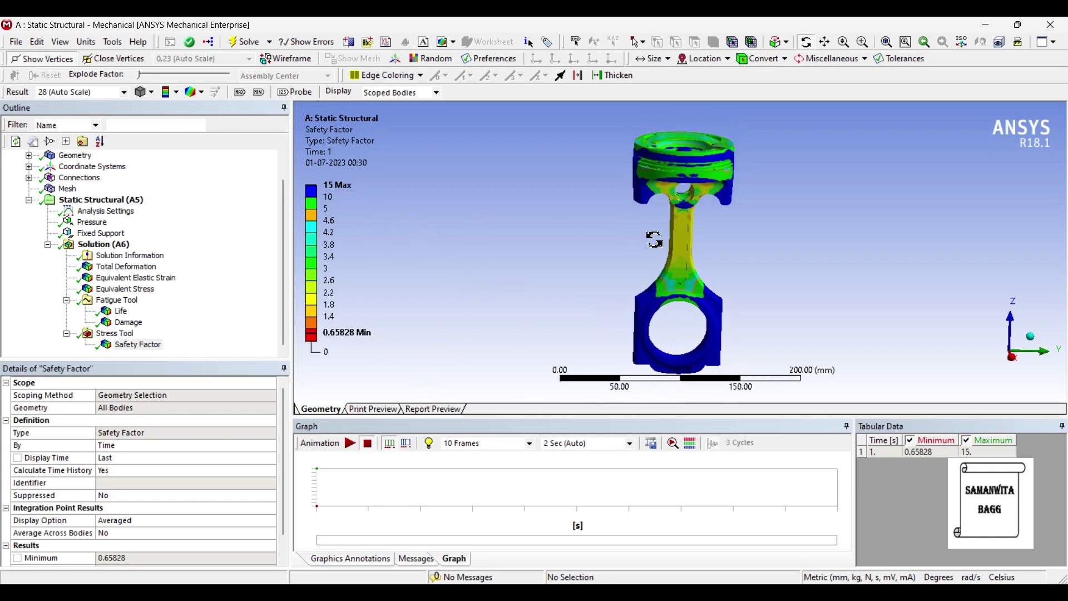
pyautogui.moveTo(655, 239); pyautogui.dragTo(657, 215)
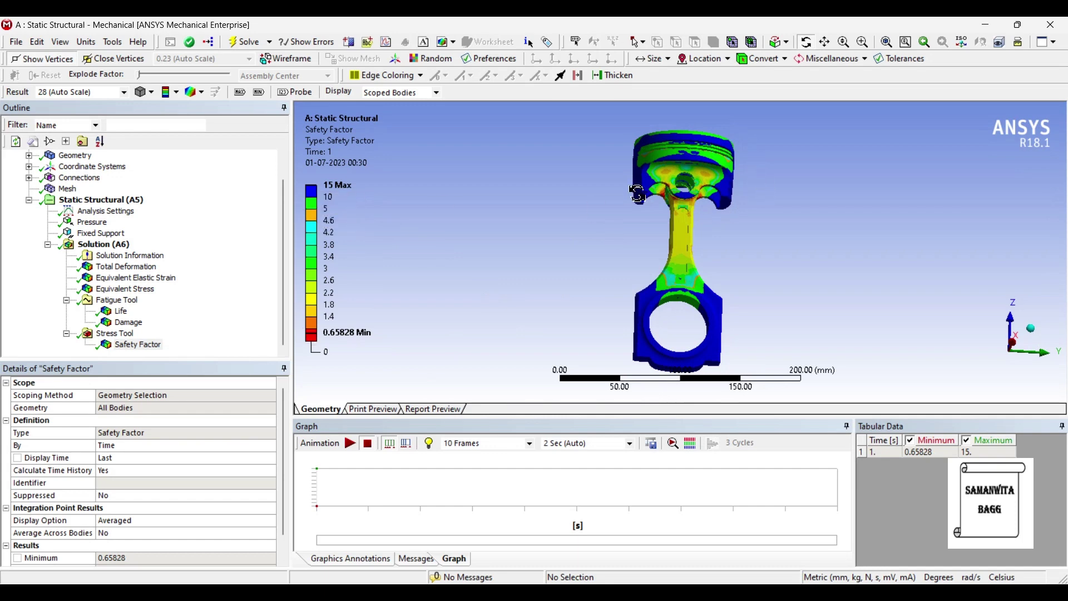
pyautogui.click(121, 311)
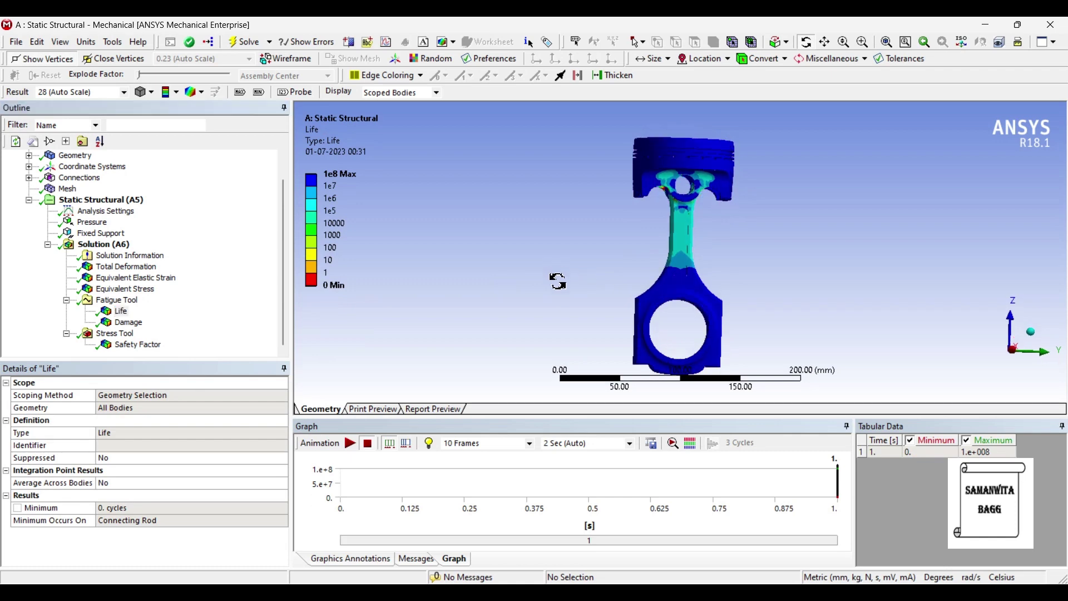
# Review the Life and Damage results and the 0.4176 mm Total Deformation, rotating the model.
pyautogui.moveTo(558, 281); pyautogui.dragTo(553, 287, button='middle')
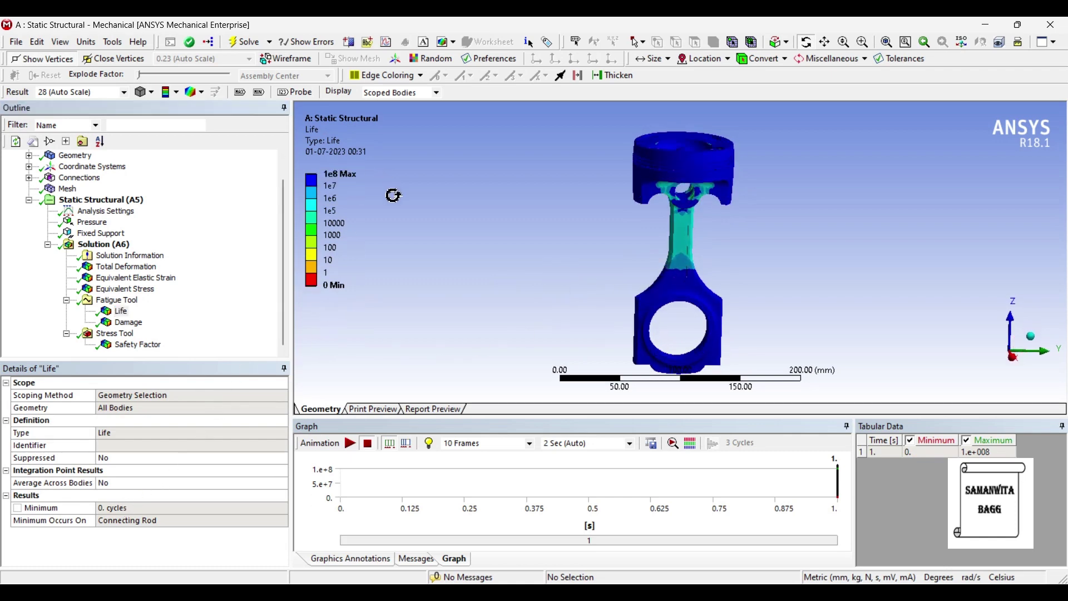
pyautogui.click(128, 322)
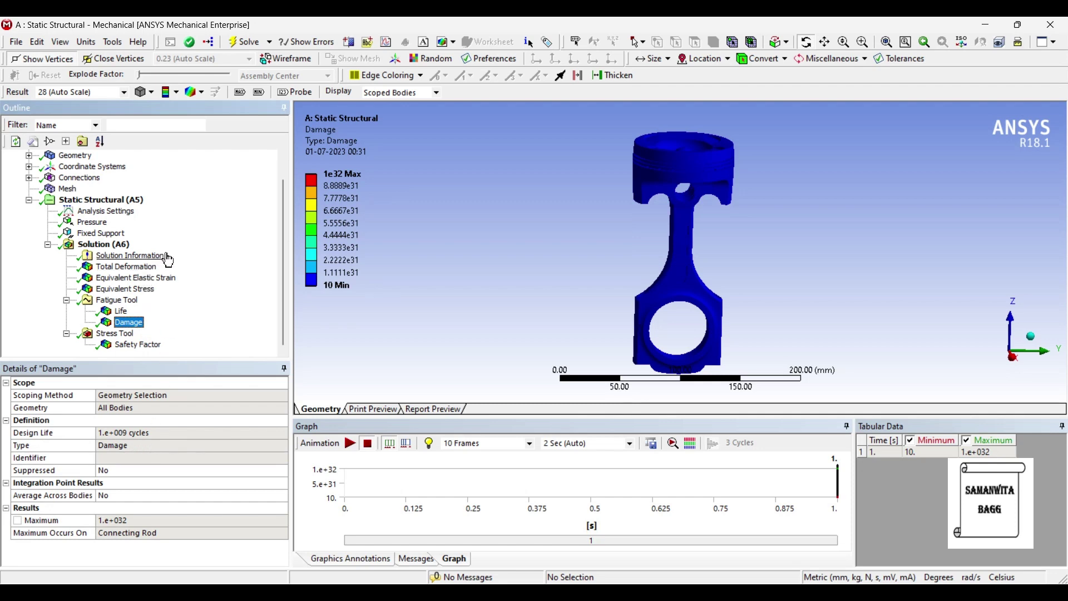
pyautogui.click(127, 267)
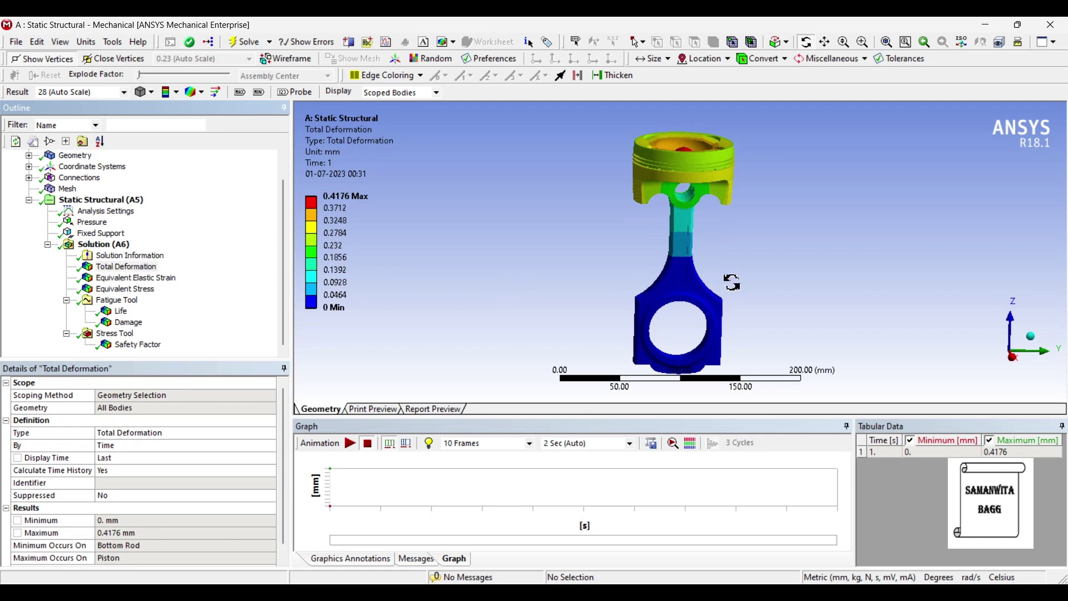
pyautogui.moveTo(732, 282); pyautogui.dragTo(781, 252)
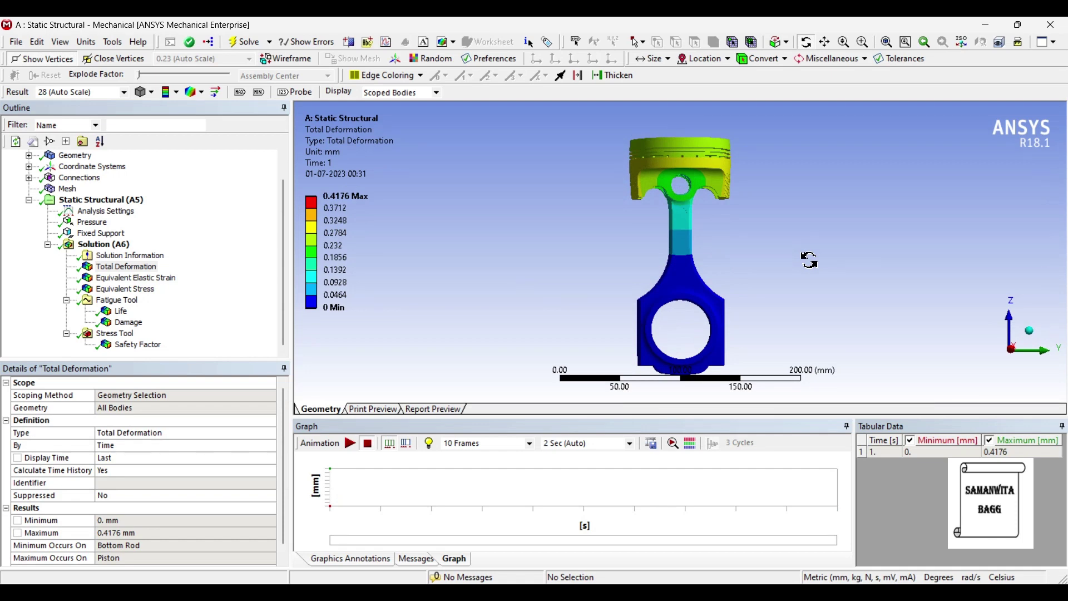
# Review the strain and 425.35 MPa Equivalent Stress results, then return to the 5 MPa Pressure load.
pyautogui.click(137, 278)
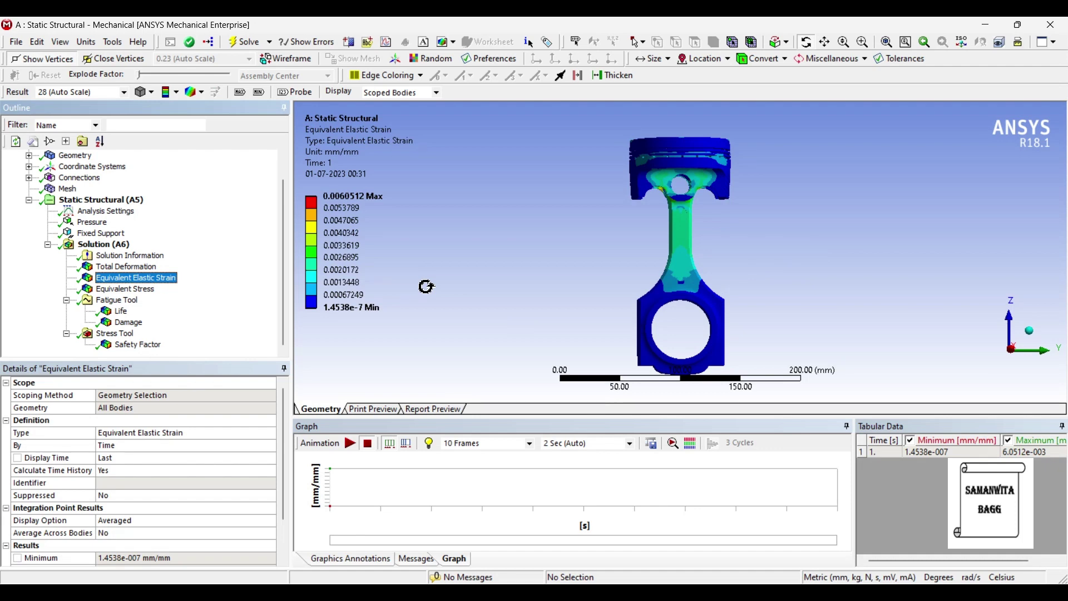
pyautogui.moveTo(563, 290); pyautogui.dragTo(559, 283)
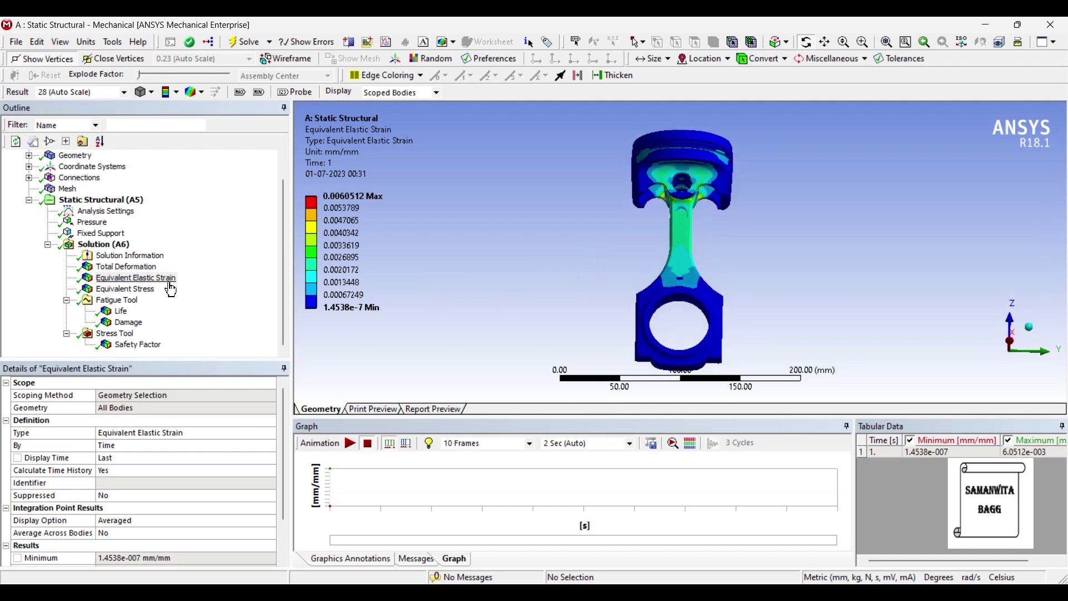
pyautogui.click(134, 289)
pyautogui.moveTo(585, 246); pyautogui.dragTo(589, 274)
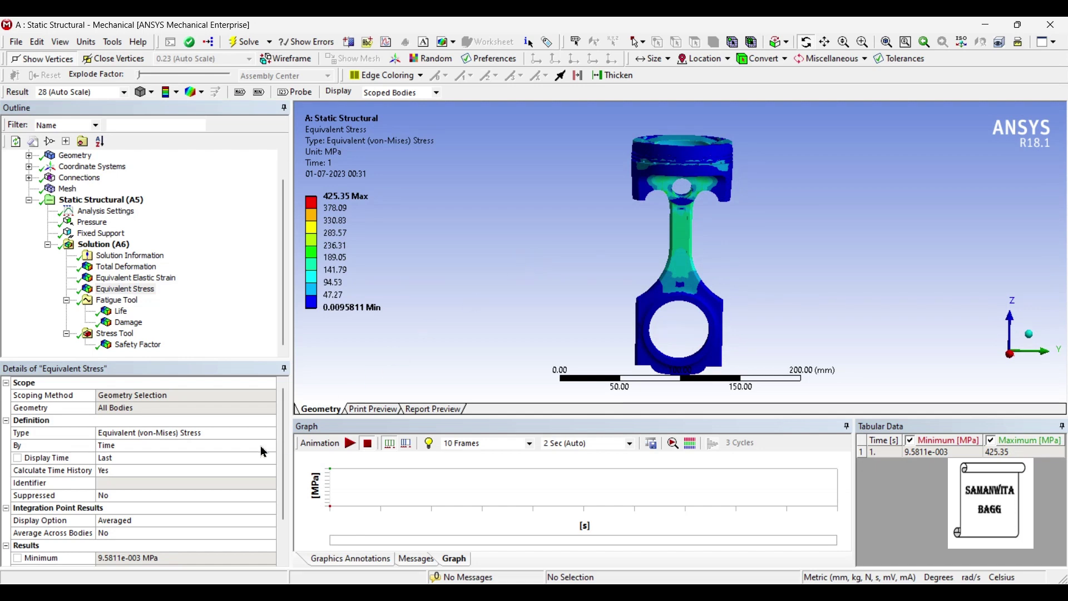
pyautogui.click(94, 222)
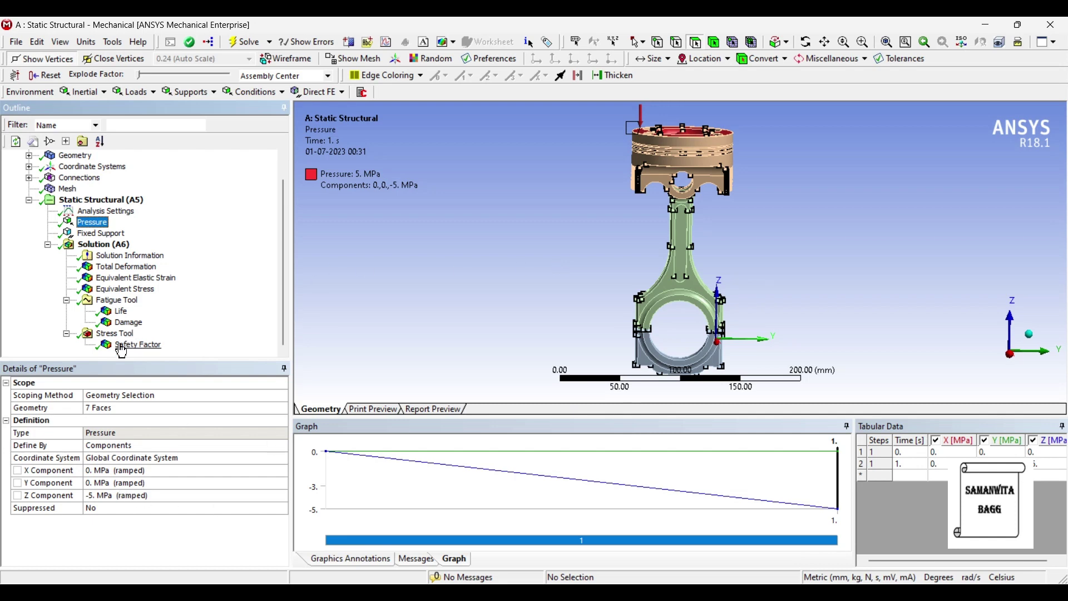
# Display the Safety Factor contour (0.65828 to 15) and rotate the model slightly.
pyautogui.click(139, 345)
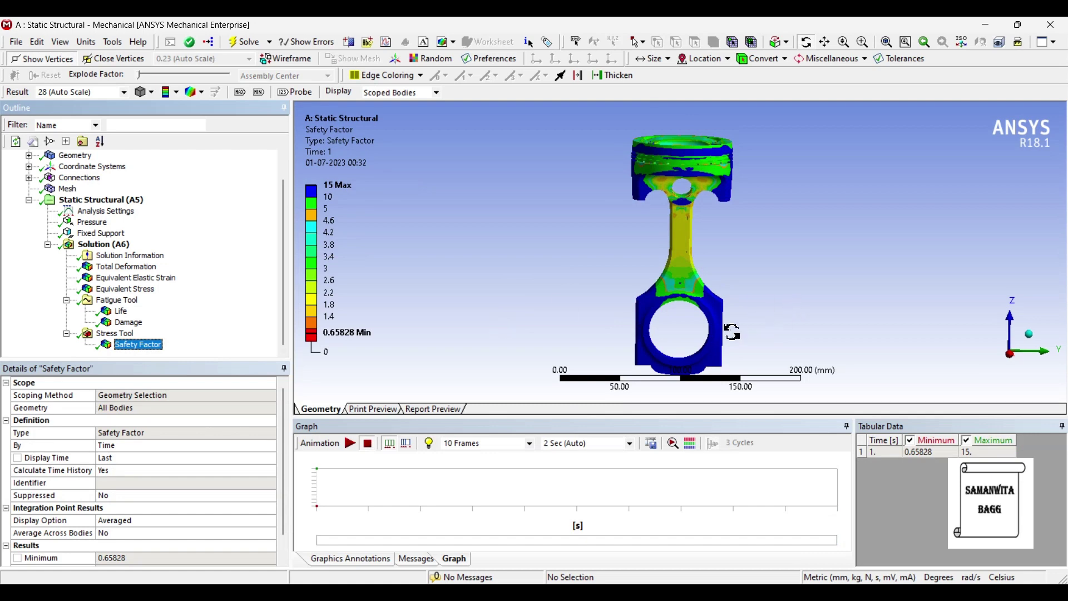
pyautogui.moveTo(703, 337); pyautogui.dragTo(706, 334)
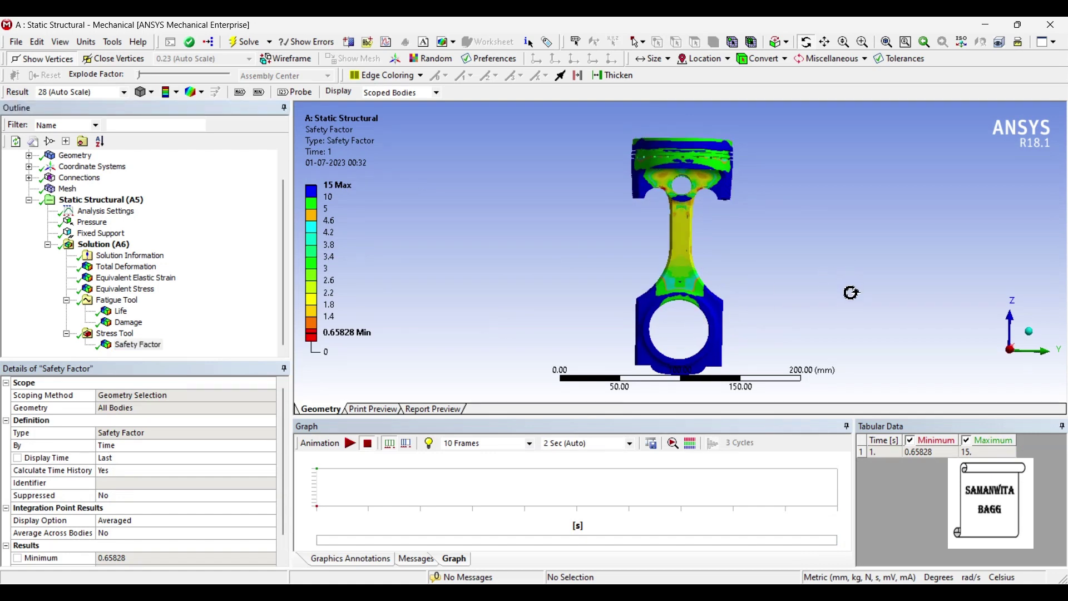